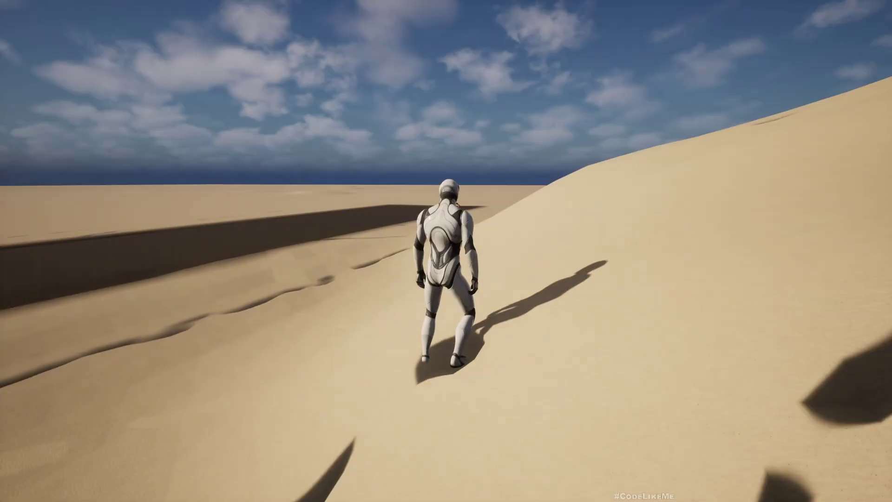
# Set the sand level's GameMode Override to the vehicle game mode and test-drive the buggy across the sand and the dark road.
pyautogui.press('F11')
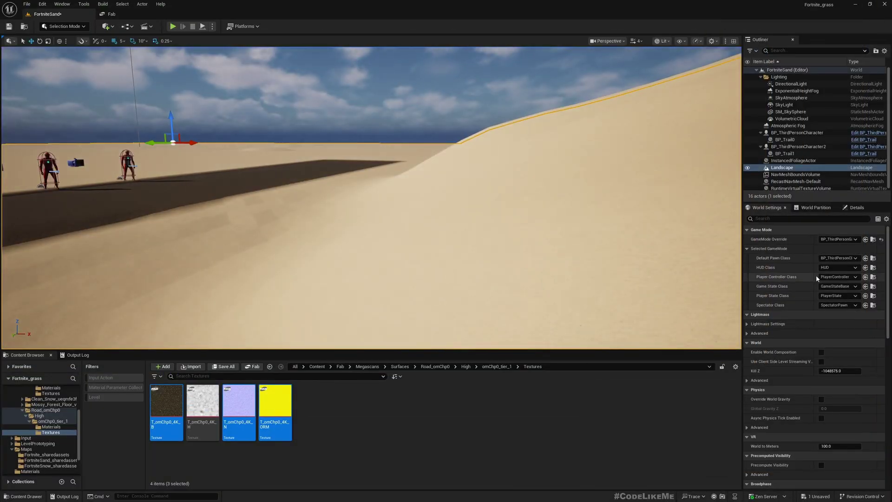
pyautogui.click(832, 240)
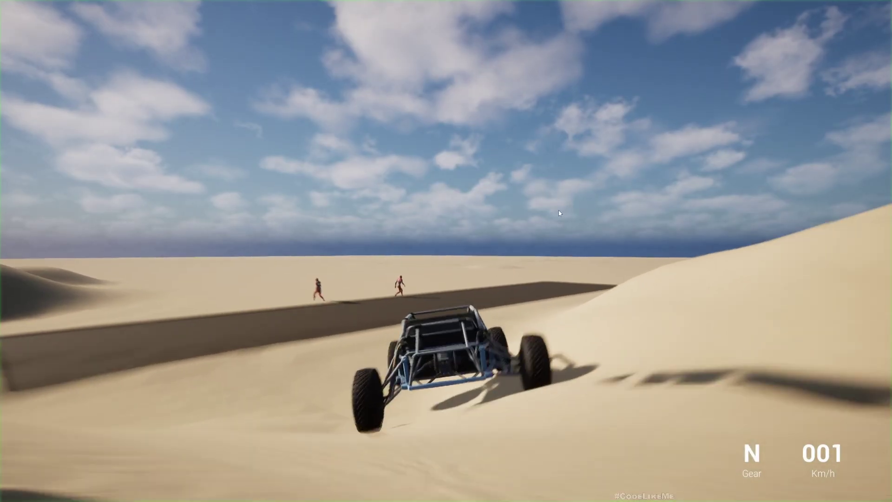
pyautogui.press('w')
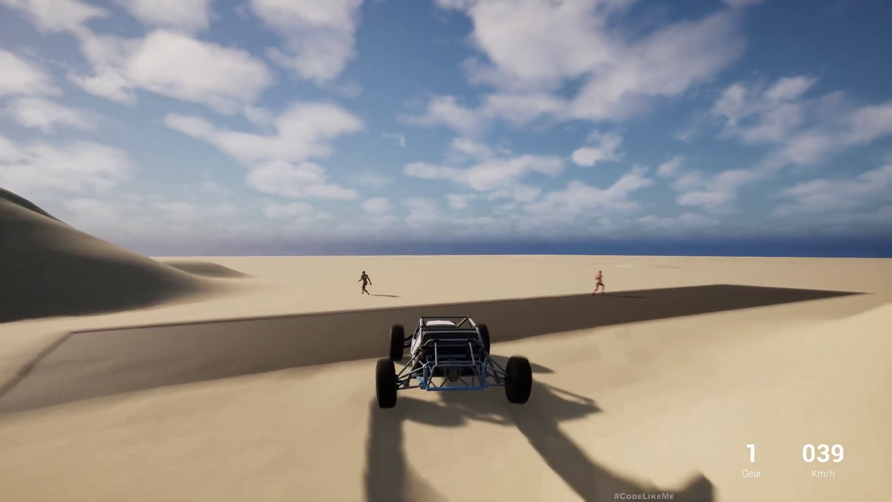
pyautogui.press('a')
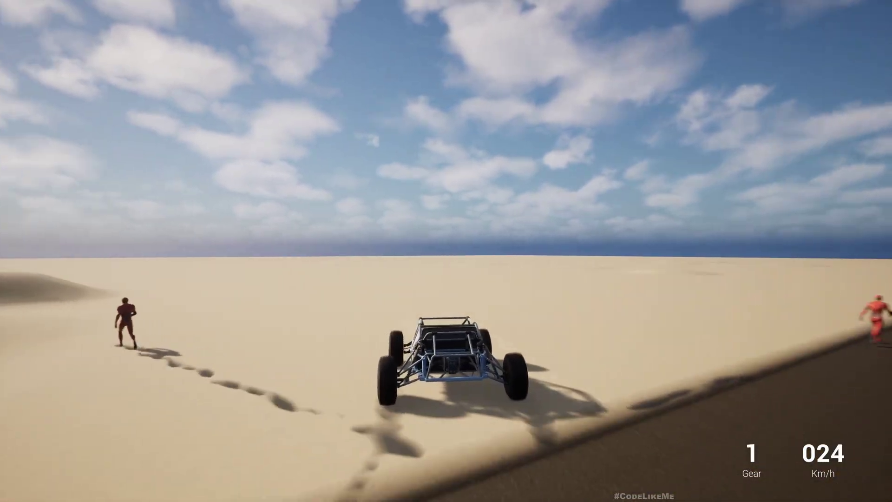
pyautogui.press('d')
pyautogui.press('w')
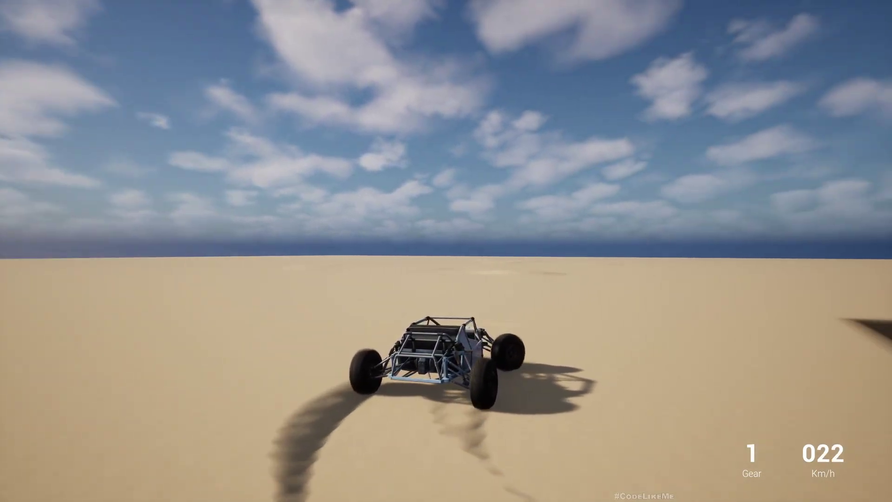
pyautogui.press('d')
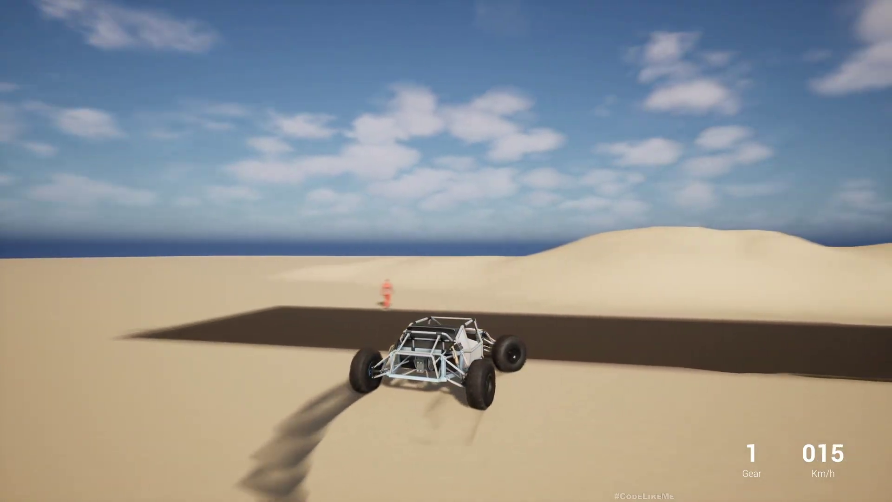
pyautogui.press('w')
pyautogui.press('w')
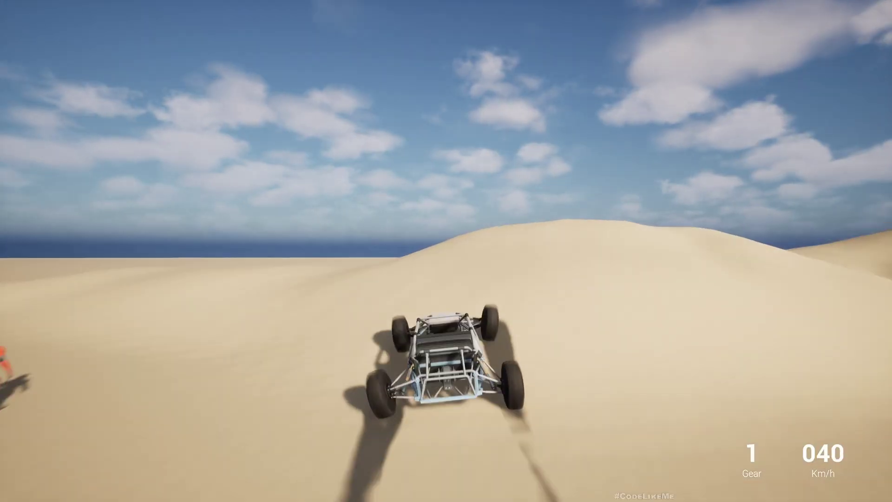
pyautogui.press('d')
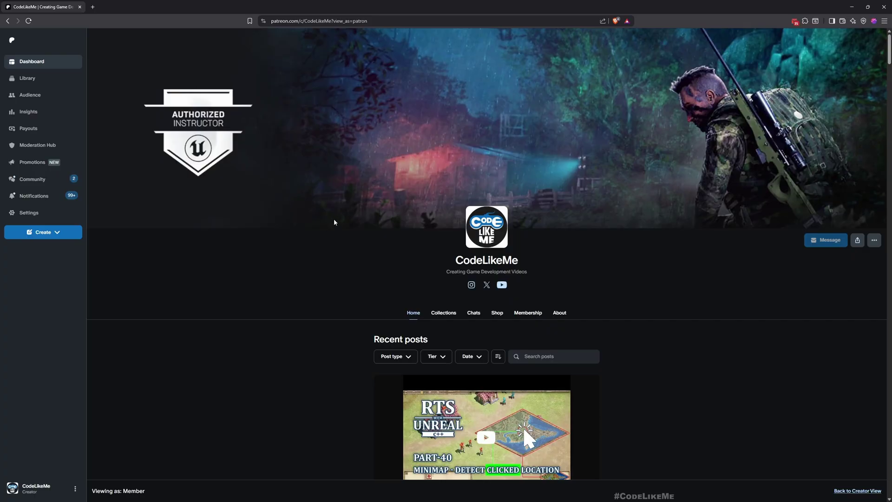
# Switch to the browser and look through the recent posts on the CodeLikeMe Patreon page down to the reactive snow vehicle trails post.
pyautogui.scroll(-4, 334, 244)
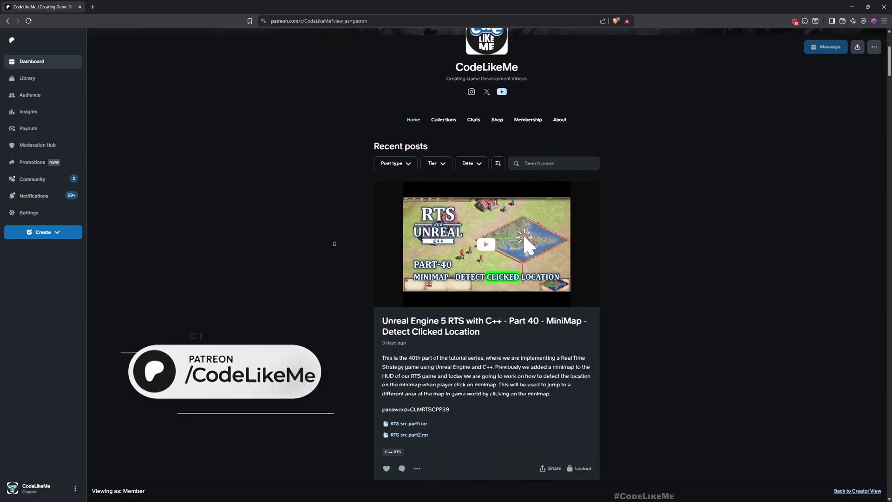
pyautogui.scroll(-14, 334, 244)
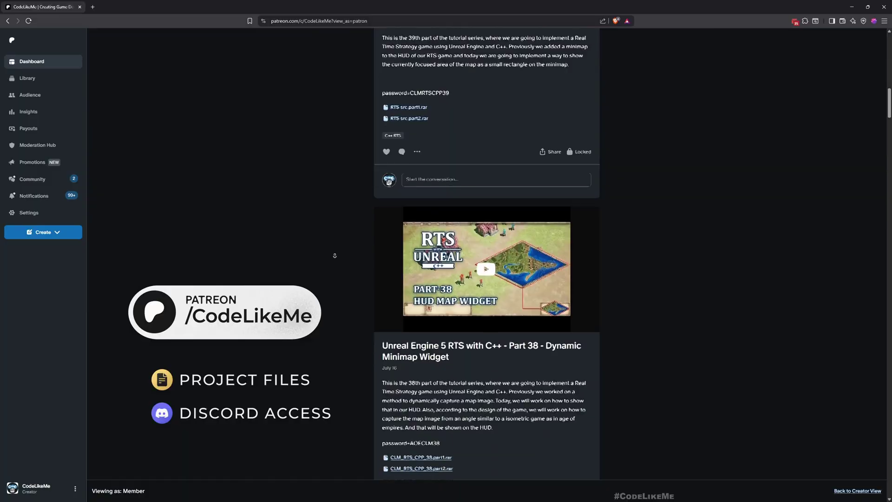
pyautogui.scroll(-11, 334, 256)
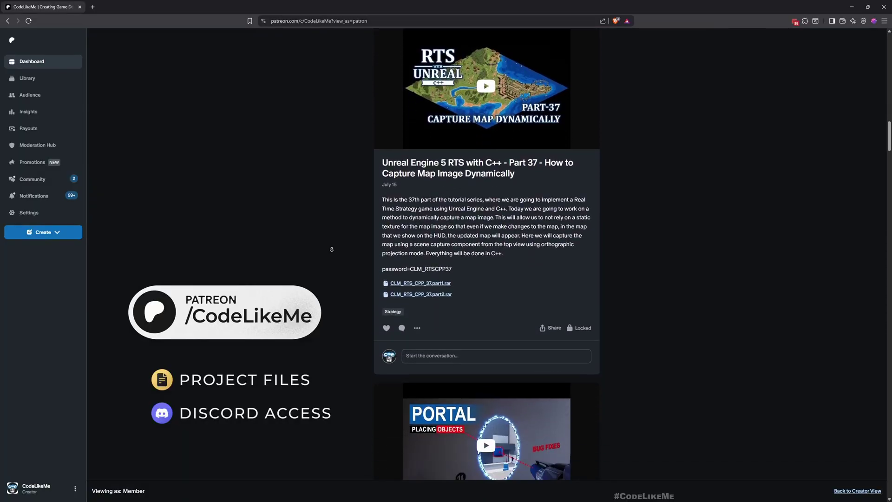
pyautogui.scroll(-8, 331, 249)
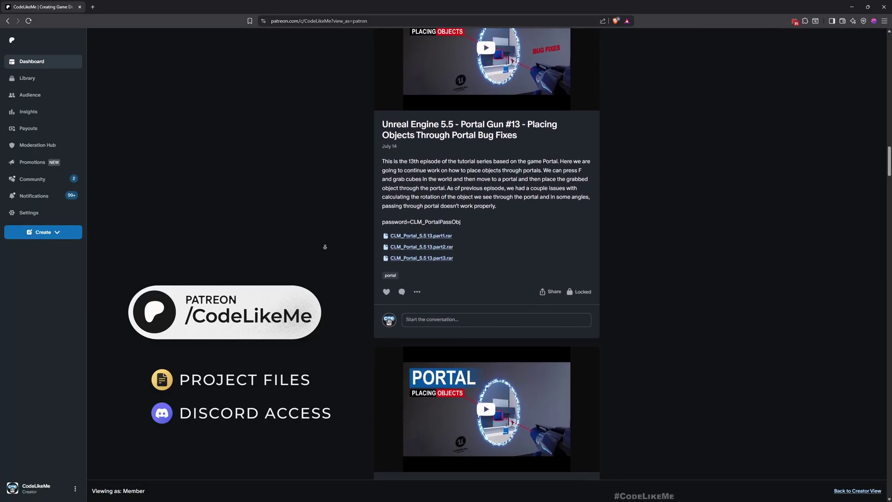
pyautogui.scroll(-8, 324, 247)
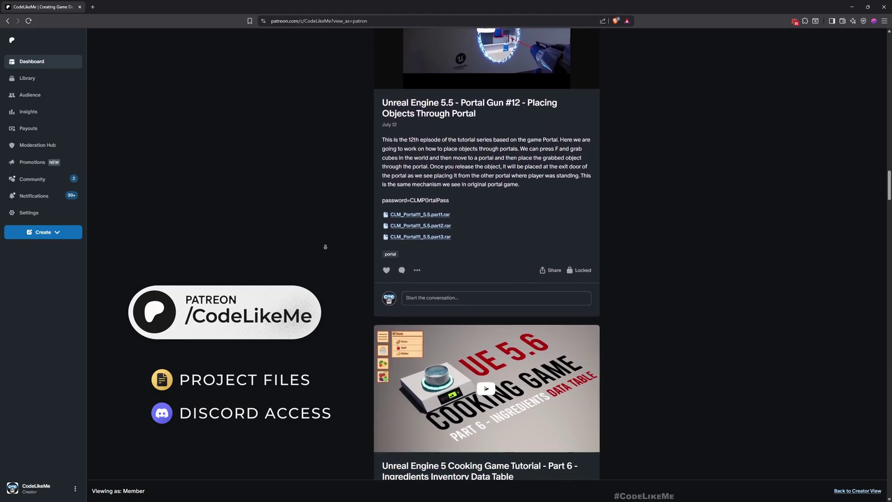
pyautogui.scroll(-8, 325, 247)
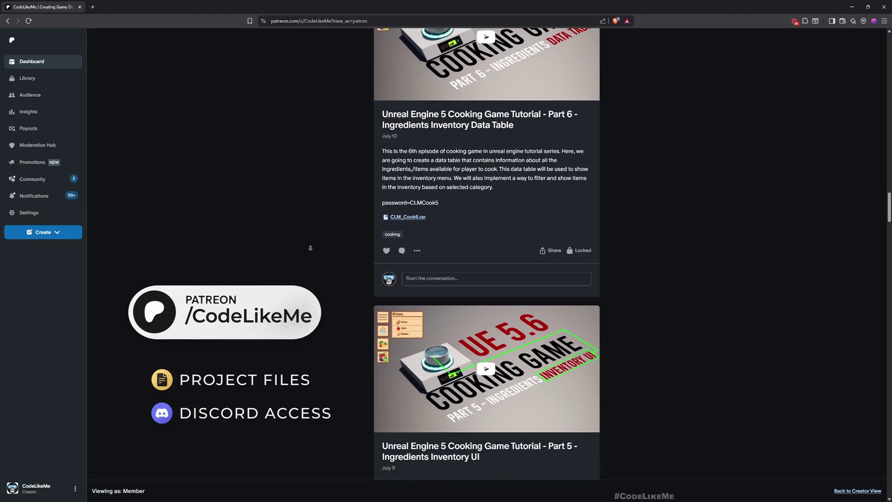
pyautogui.scroll(-9, 310, 248)
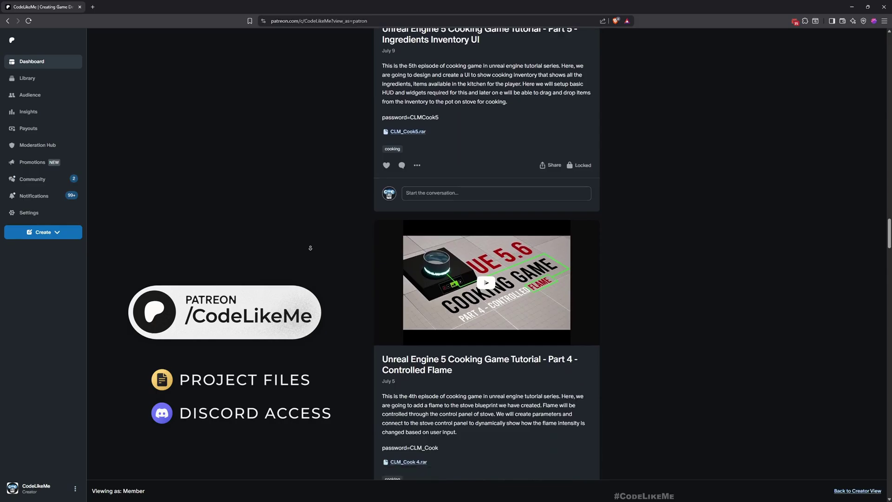
pyautogui.scroll(-9, 311, 248)
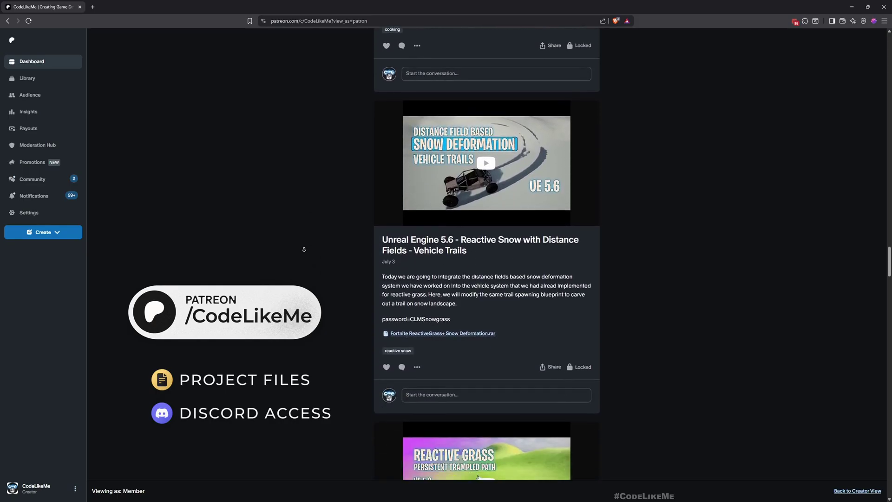
pyautogui.scroll(-1, 303, 250)
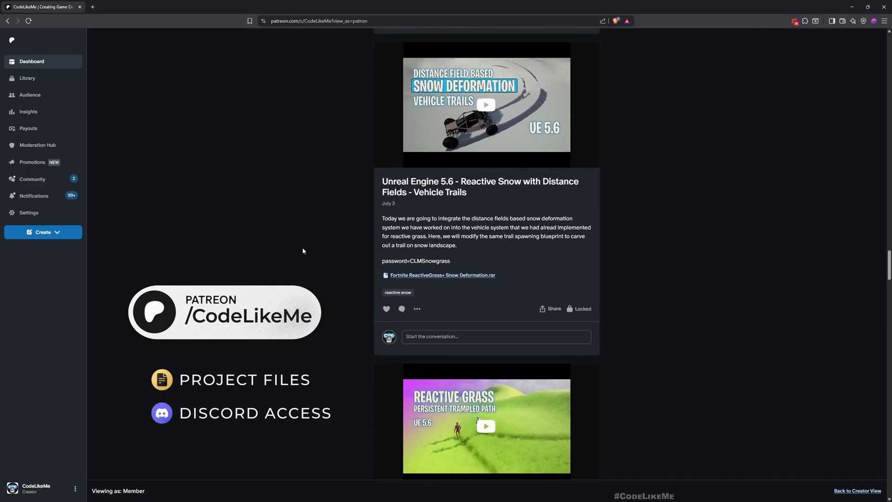
pyautogui.scroll(-2, 296, 226)
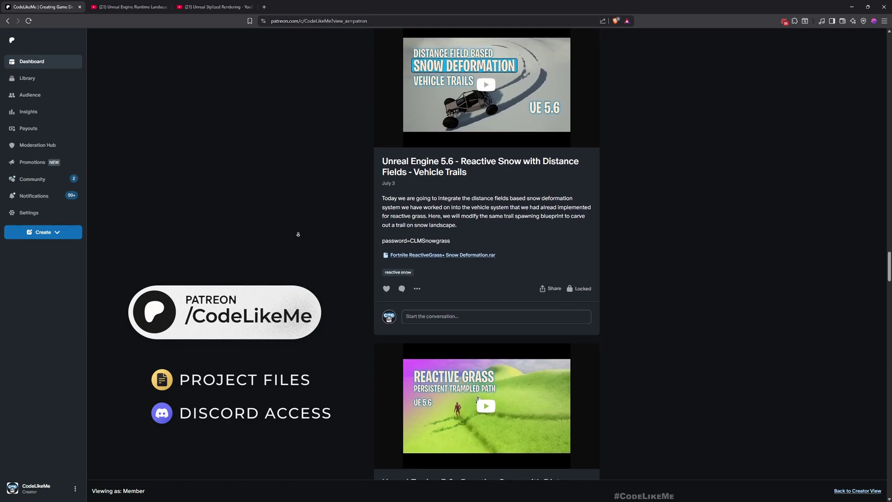
# Review the YouTube playlists Unreal Engine Runtime Landscape Deformation and Unreal Stylized Rendering, and return to the Patreon page.
pyautogui.hotkey('ctrl', 'Tab')
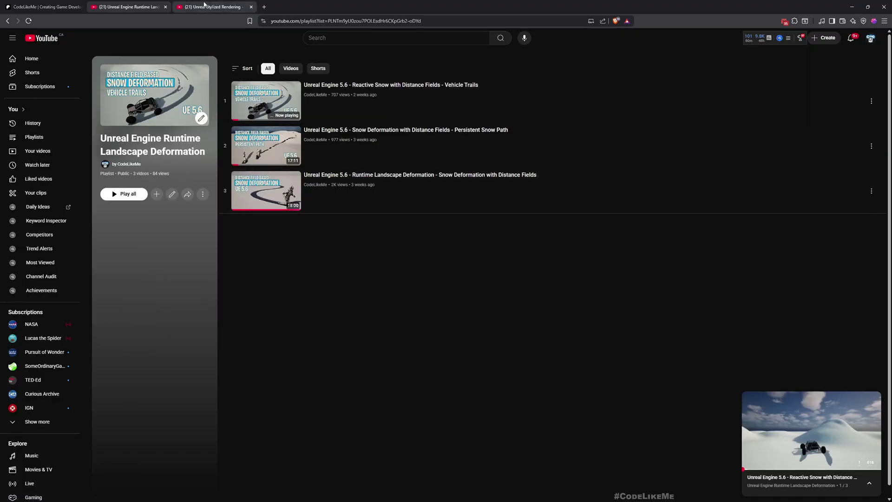
pyautogui.click(205, 5)
pyautogui.scroll(6, 400, 335)
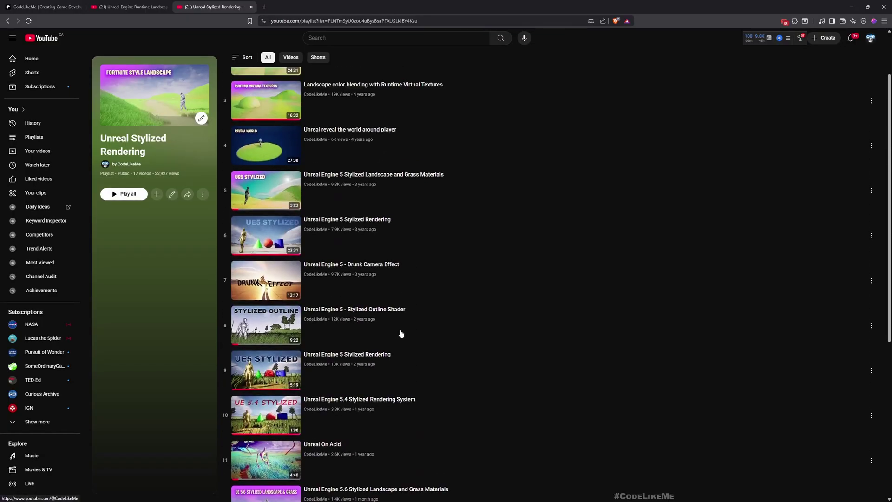
pyautogui.scroll(-6, 401, 334)
pyautogui.scroll(9, 404, 334)
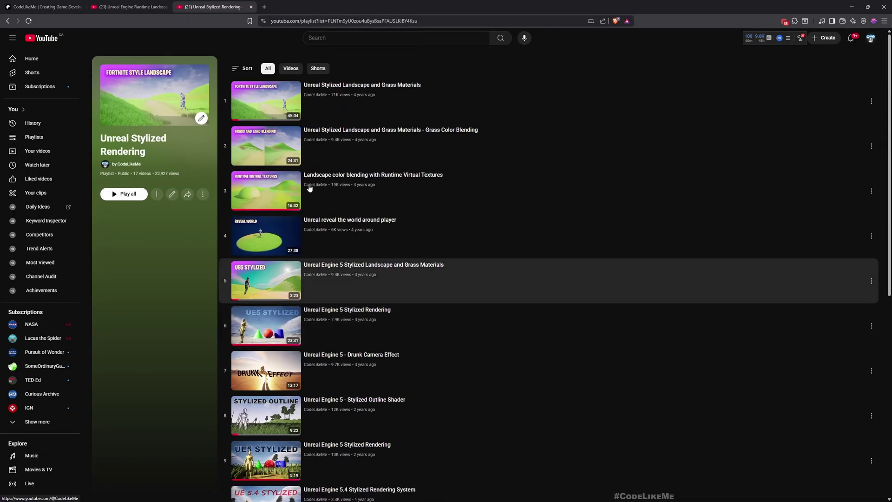
pyautogui.click(126, 7)
pyautogui.click(207, 7)
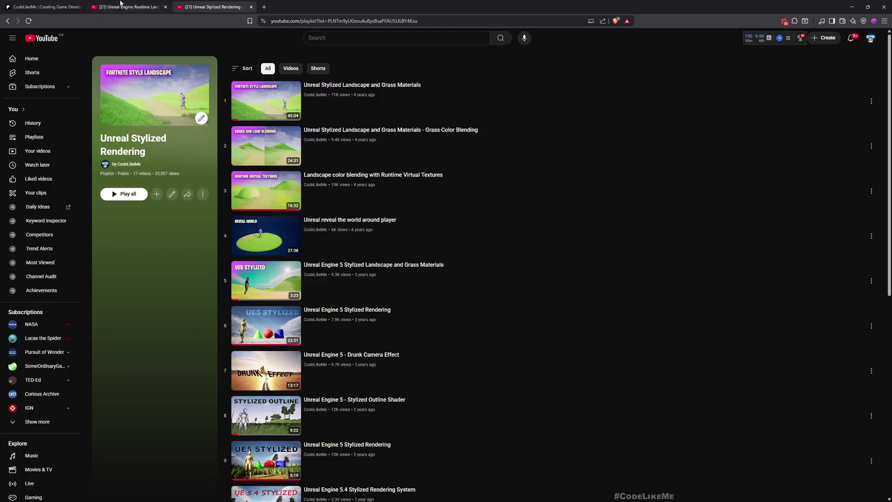
pyautogui.click(120, 5)
pyautogui.click(31, 5)
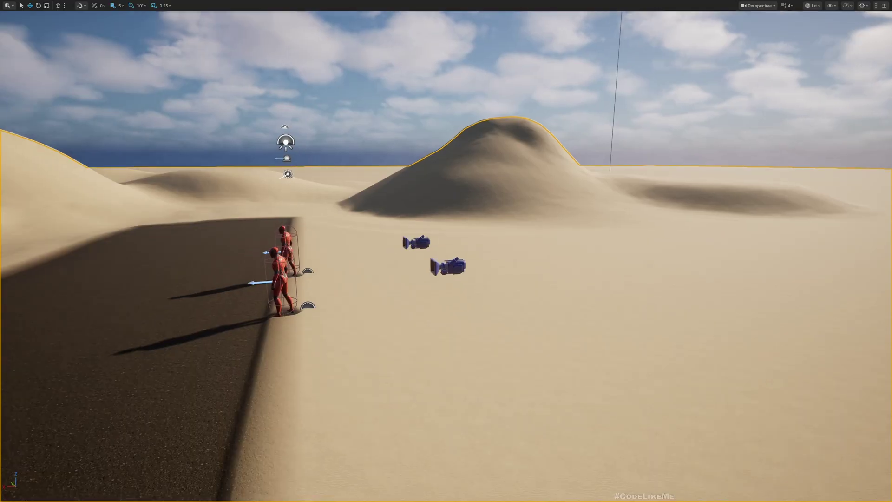
# Switch to Unreal Editor and inspect the FortniteSnow level, especially the snow deformation around the two characters' feet.
pyautogui.press('w')
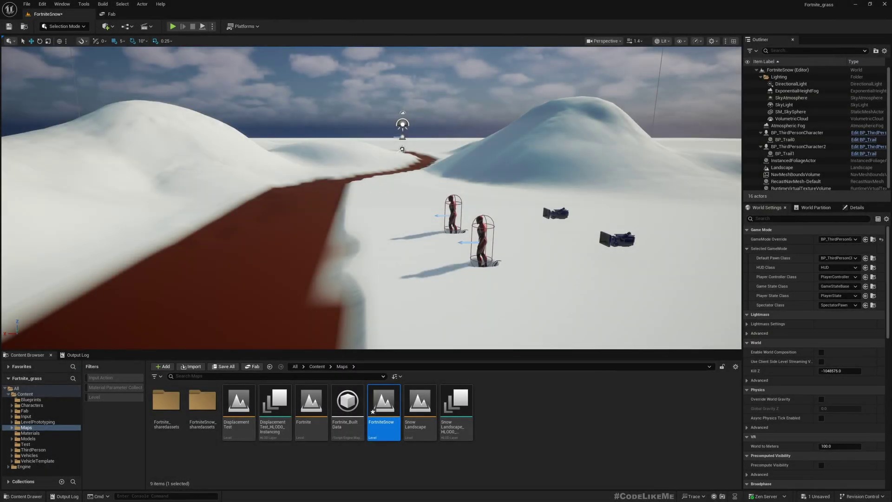
pyautogui.moveTo(298, 276); pyautogui.dragTo(334, 260, button='right')
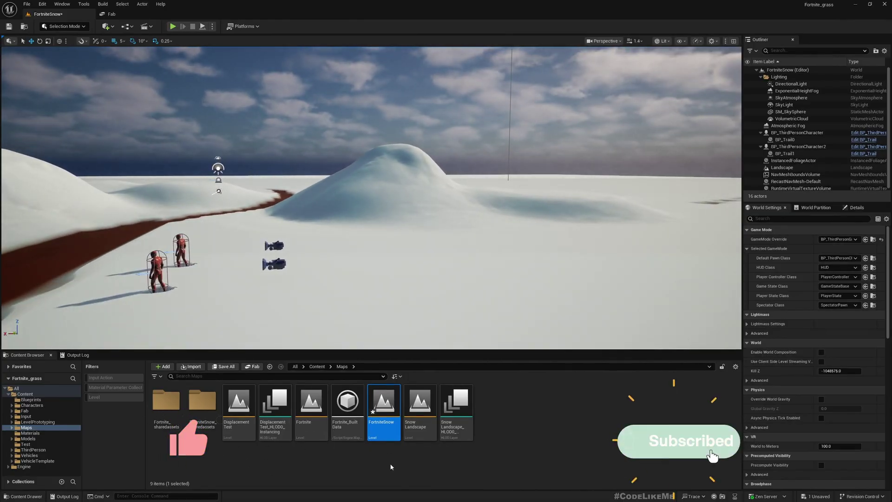
pyautogui.moveTo(397, 325)
pyautogui.mouseDown(button='right')
pyautogui.moveTo(349, 325)
pyautogui.moveTo(397, 325)
pyautogui.mouseUp(button='right')
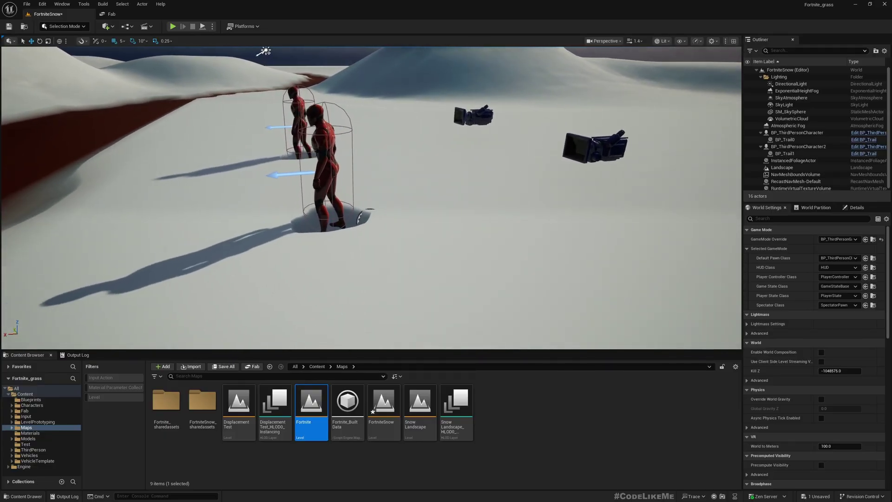
pyautogui.moveTo(354, 261); pyautogui.dragTo(327, 260, button='right')
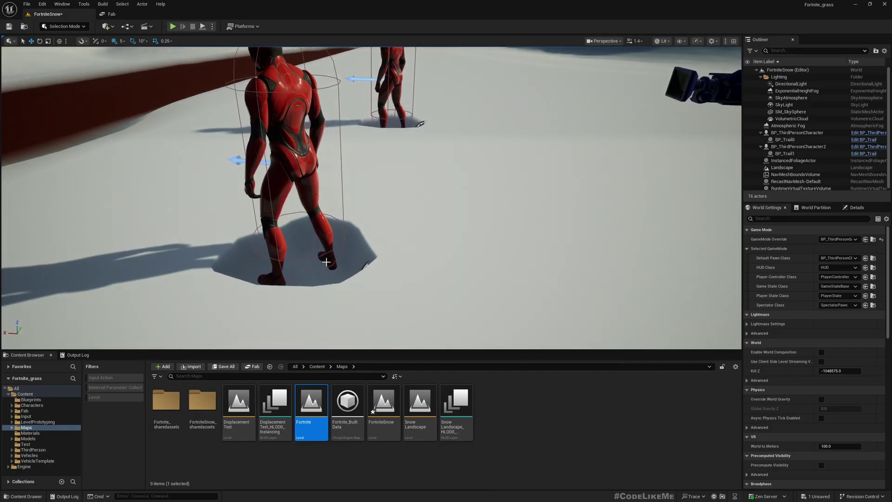
pyautogui.scroll(2, 319, 268)
pyautogui.scroll(-3, 266, 284)
pyautogui.moveTo(273, 274); pyautogui.dragTo(266, 280, button='right')
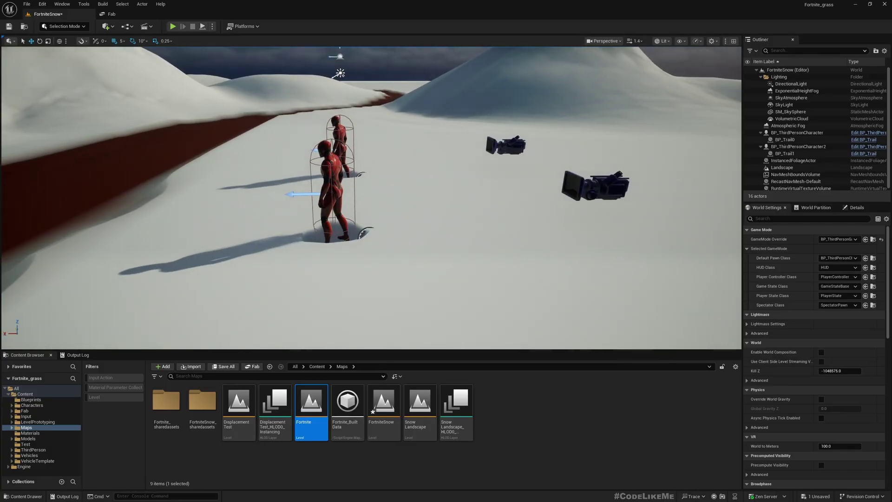
# Duplicate the FortniteSnow level as FortniteSand in the Maps folder and save both levels.
pyautogui.click(384, 415)
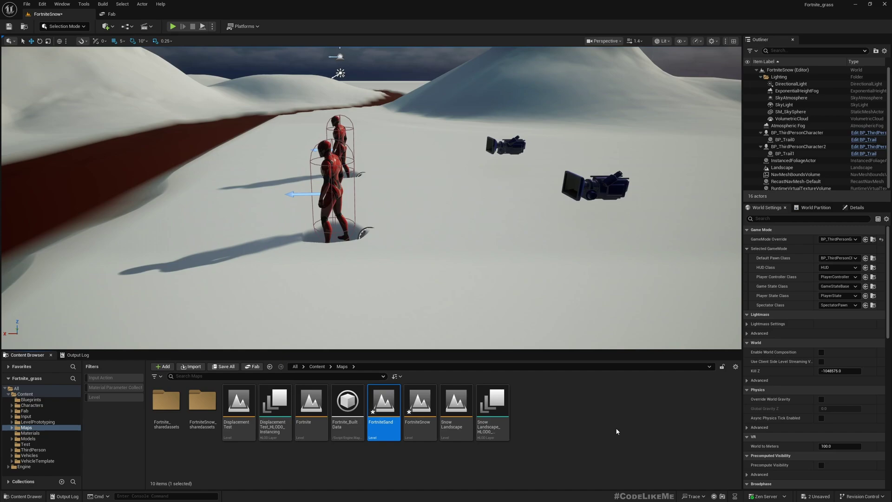
pyautogui.hotkey('ctrl', 'shift', 's')
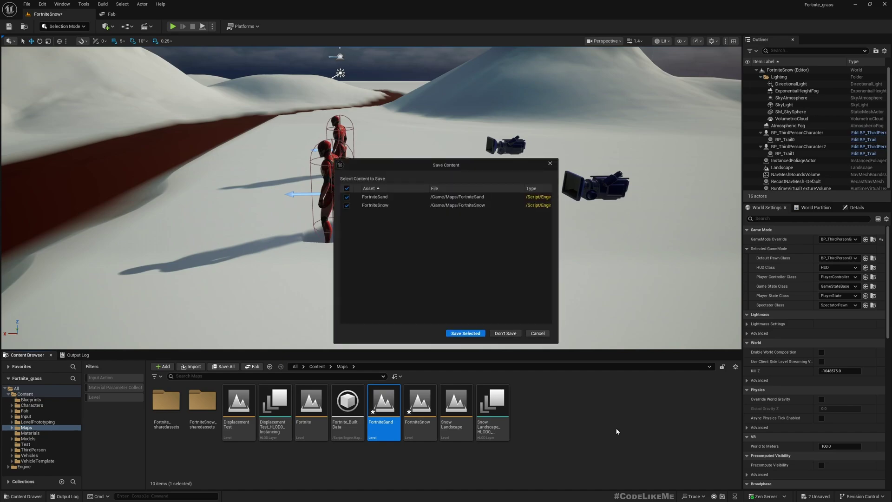
pyautogui.press('Return')
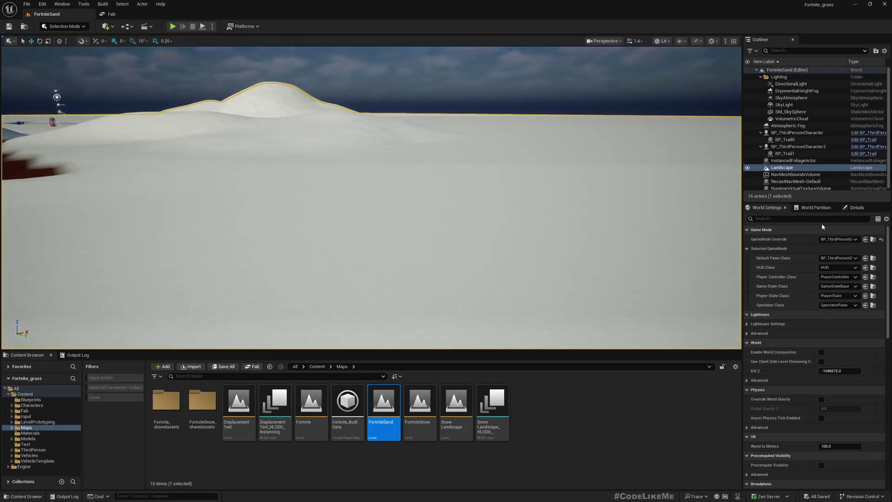
# Show the details of the FortniteSand landscape and search the Fab library for "quixel sand".
pyautogui.click(860, 209)
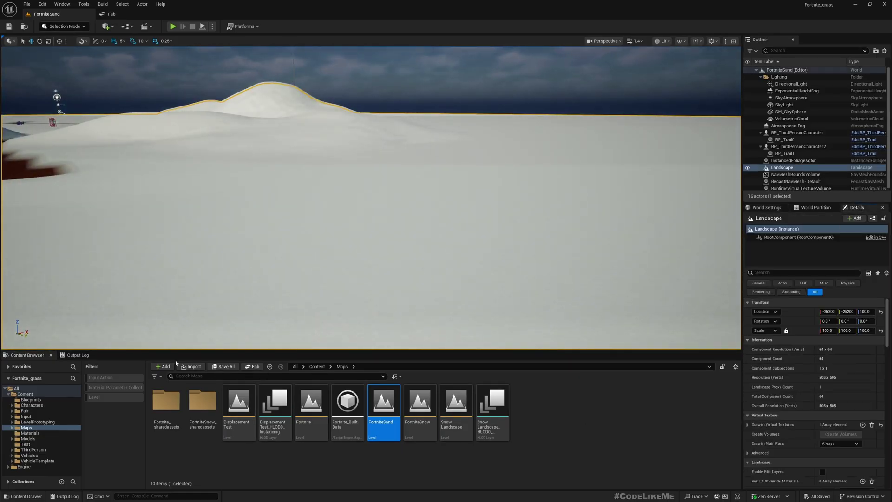
pyautogui.click(261, 367)
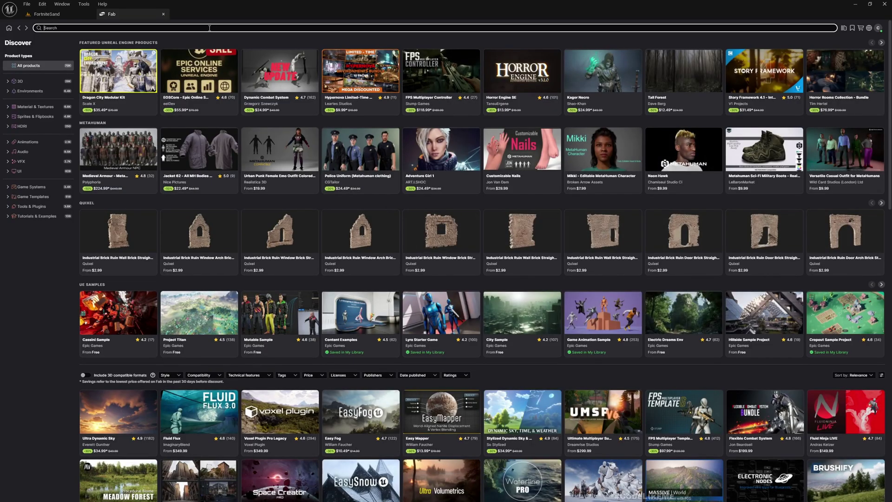
pyautogui.write('quixel s')
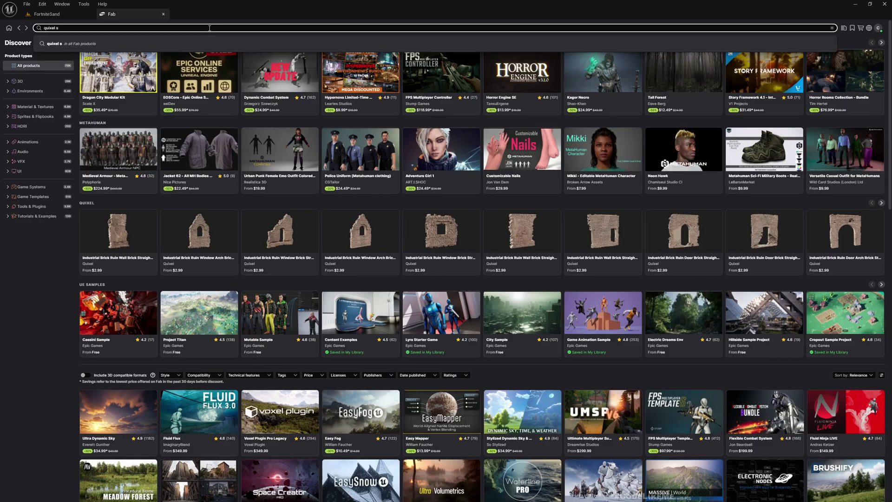
pyautogui.write('and')
pyautogui.press('Return')
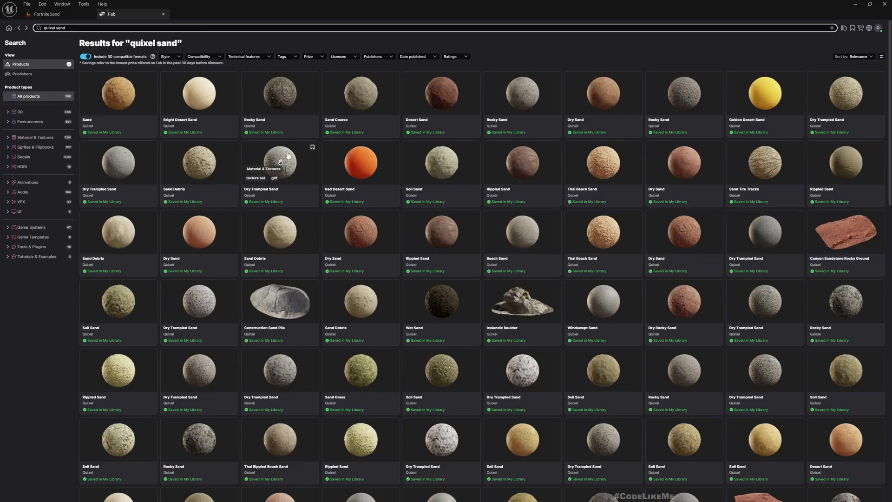
# Add Quixel's Bright Desert Sand in High quality to the project and locate the landscape's assigned material in the content folders.
pyautogui.click(226, 102)
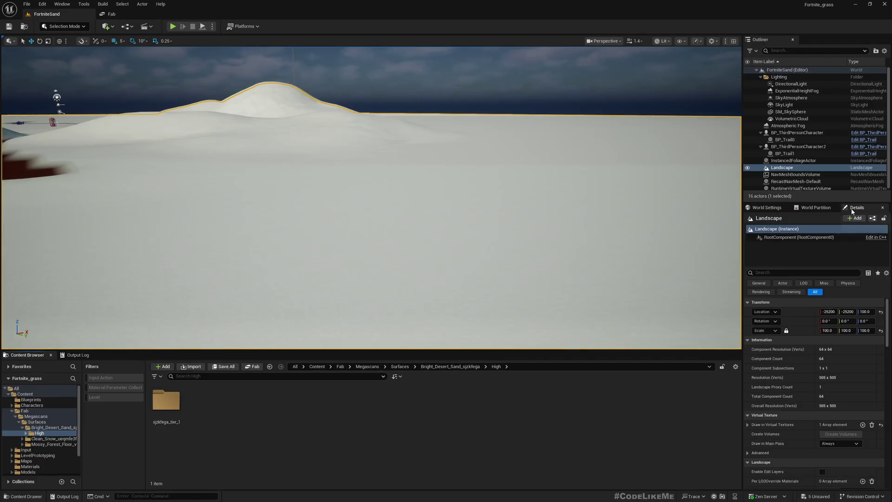
pyautogui.scroll(-5, 782, 311)
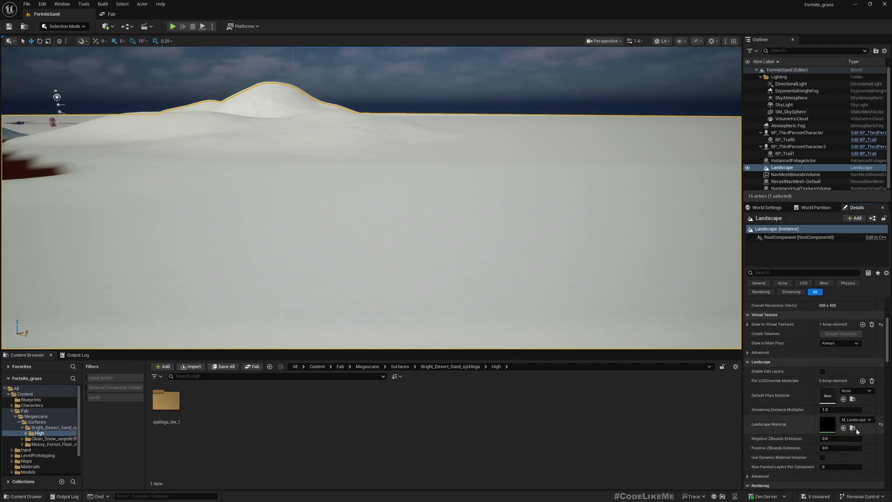
pyautogui.click(854, 428)
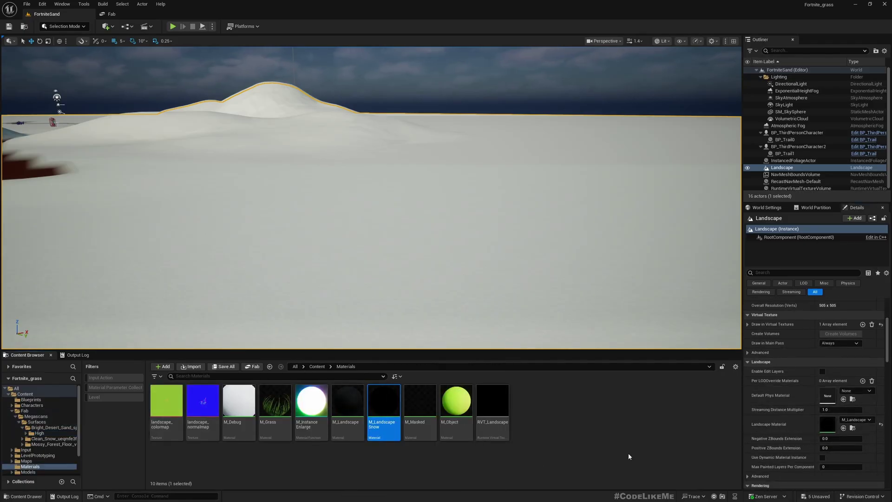
# Duplicate the M_LandscapeSnow material as M_LandscapeSand and assign the copy as the landscape's material.
pyautogui.hotkey('ctrl', 'd')
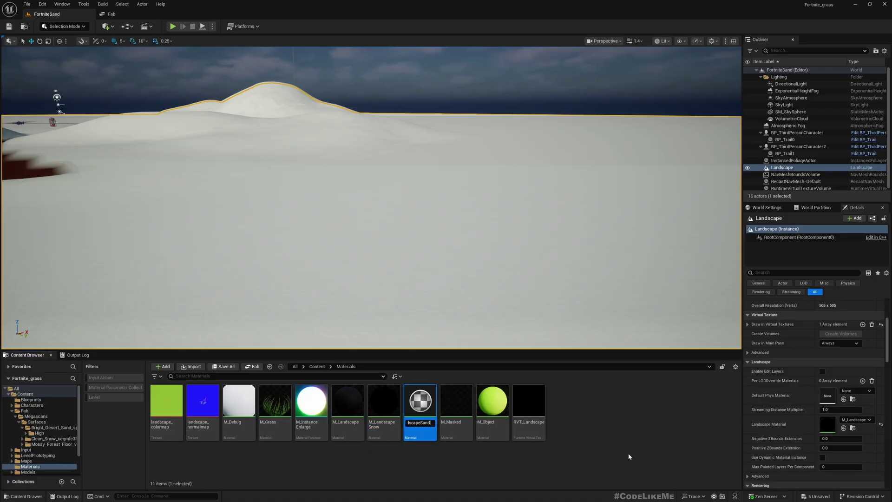
pyautogui.press('Return')
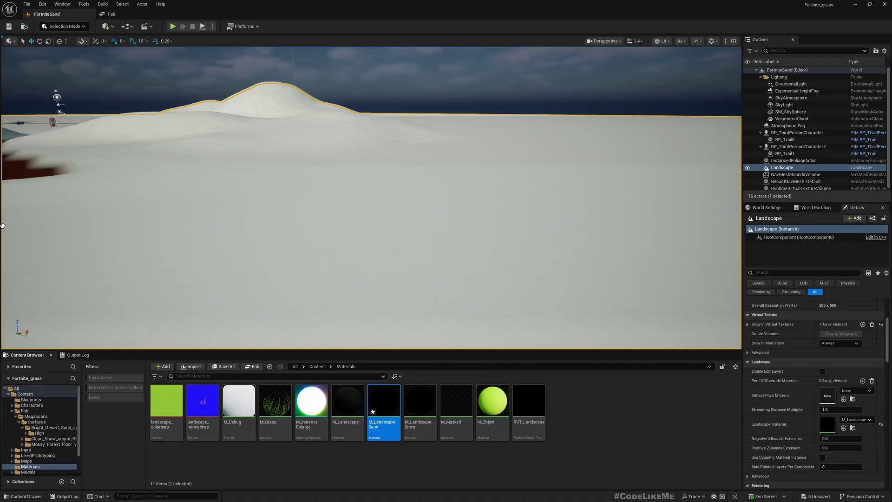
pyautogui.moveTo(1, 142); pyautogui.dragTo(229, 20)
pyautogui.click(47, 15)
pyautogui.click(844, 428)
pyautogui.moveTo(715, 334); pyautogui.dragTo(659, 337, button='right')
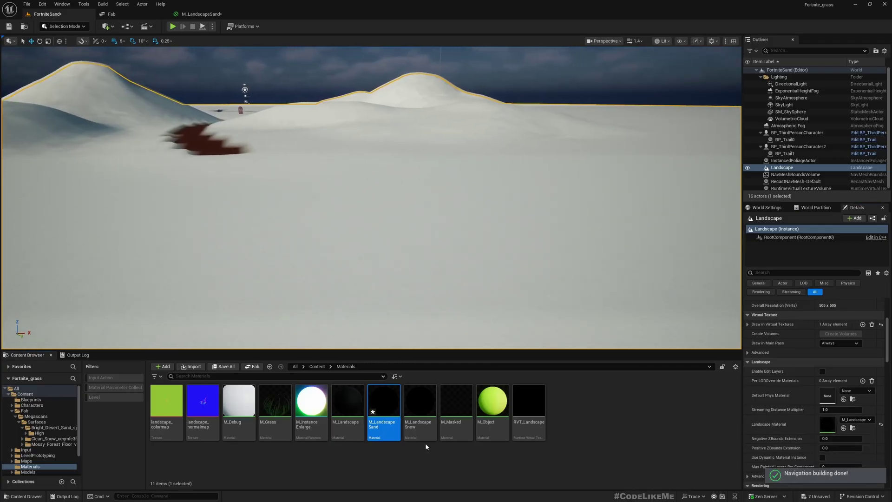
# Open M_LandscapeSand and examine its node graph, including the hard layer, the snow layer and the SSS group.
pyautogui.doubleClick(398, 398)
pyautogui.moveTo(289, 251); pyautogui.dragTo(542, 239, button='right')
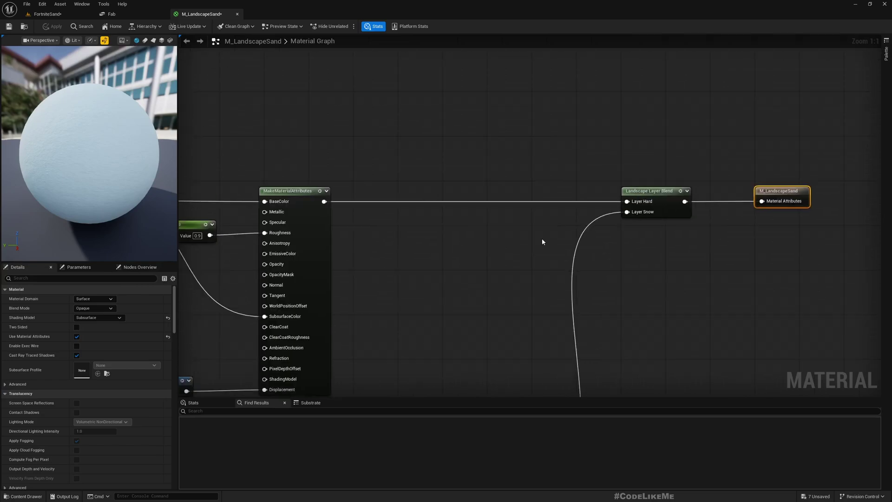
pyautogui.scroll(-3, 513, 245)
pyautogui.scroll(-4, 489, 282)
pyautogui.moveTo(401, 299); pyautogui.dragTo(667, 165, button='right')
pyautogui.scroll(4, 394, 283)
pyautogui.scroll(-3, 601, 207)
pyautogui.scroll(3, 601, 207)
pyautogui.moveTo(731, 124); pyautogui.dragTo(556, 245, button='right')
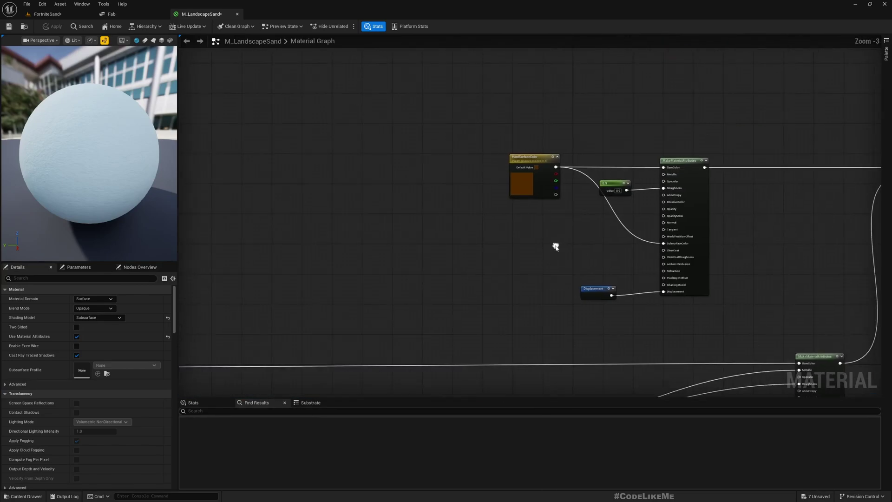
pyautogui.scroll(3, 528, 172)
pyautogui.scroll(-6, 516, 206)
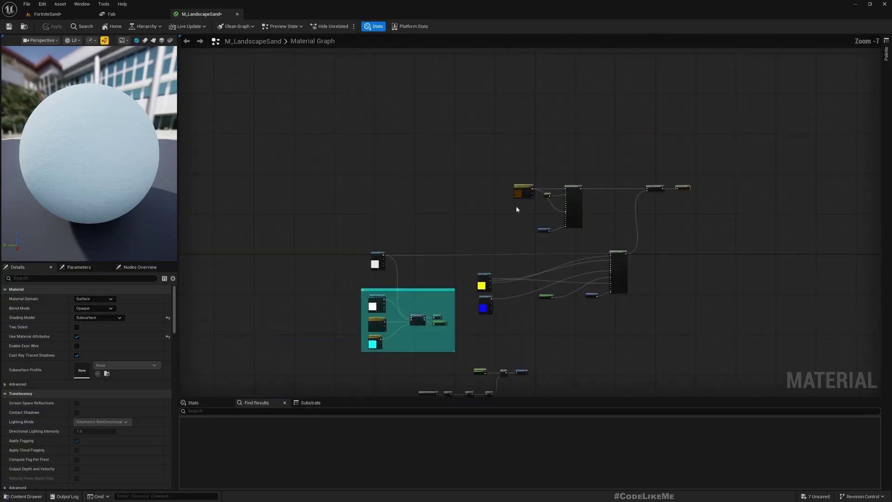
pyautogui.scroll(5, 520, 203)
pyautogui.moveTo(279, 374); pyautogui.dragTo(446, 235, button='right')
pyautogui.scroll(-4, 445, 235)
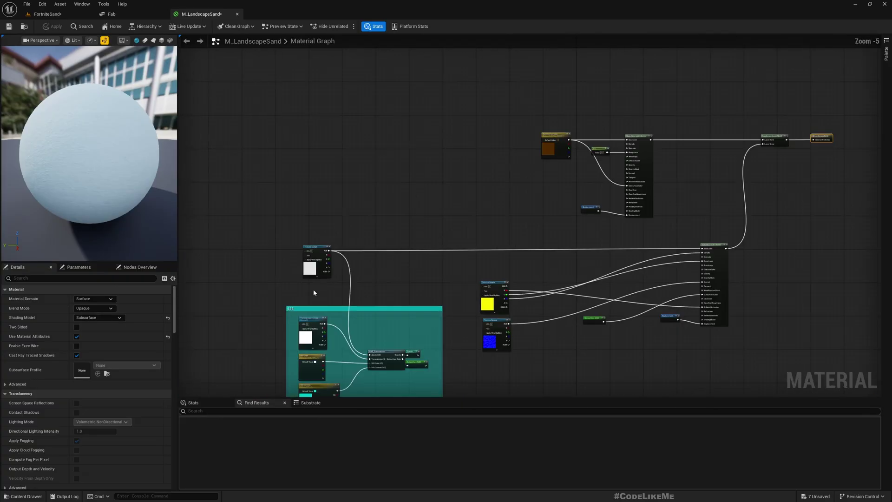
pyautogui.scroll(3, 314, 290)
# Replace the snow layer's base color texture with T_sjzkfega_4K_B from the Bright Desert Sand textures folder.
pyautogui.click(315, 250)
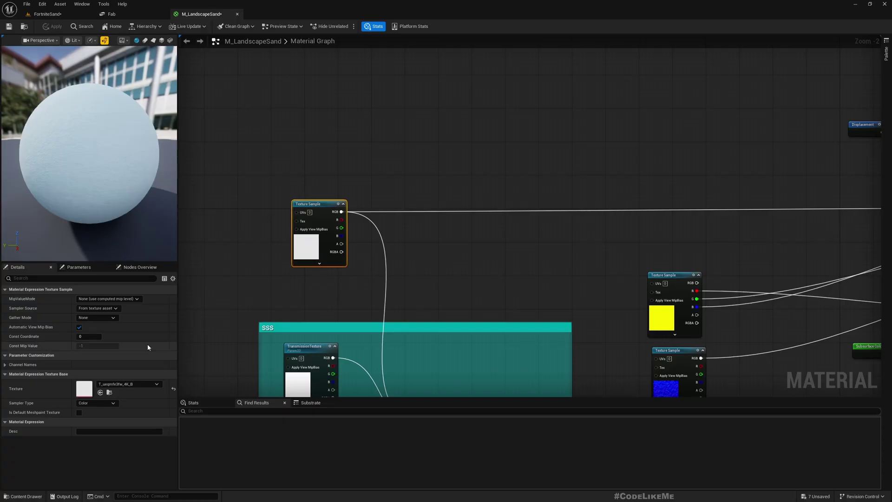
pyautogui.moveTo(267, 265); pyautogui.dragTo(301, 88, button='right')
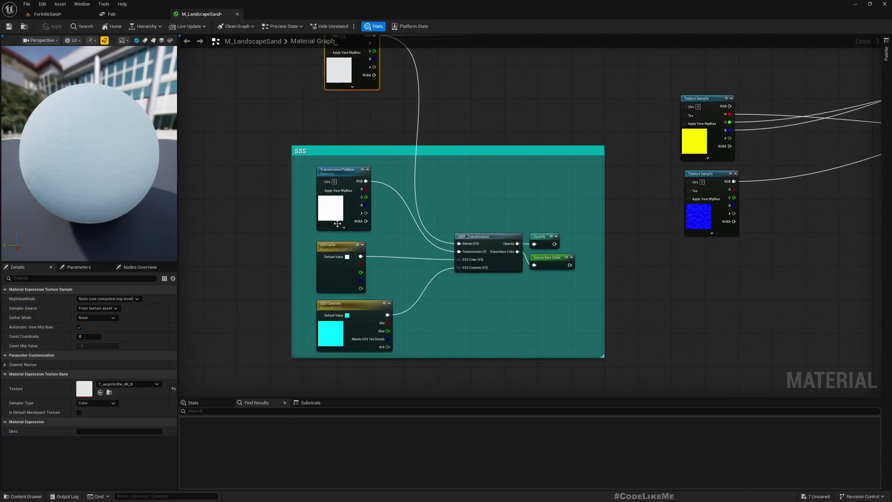
pyautogui.moveTo(316, 124); pyautogui.dragTo(302, 275, button='right')
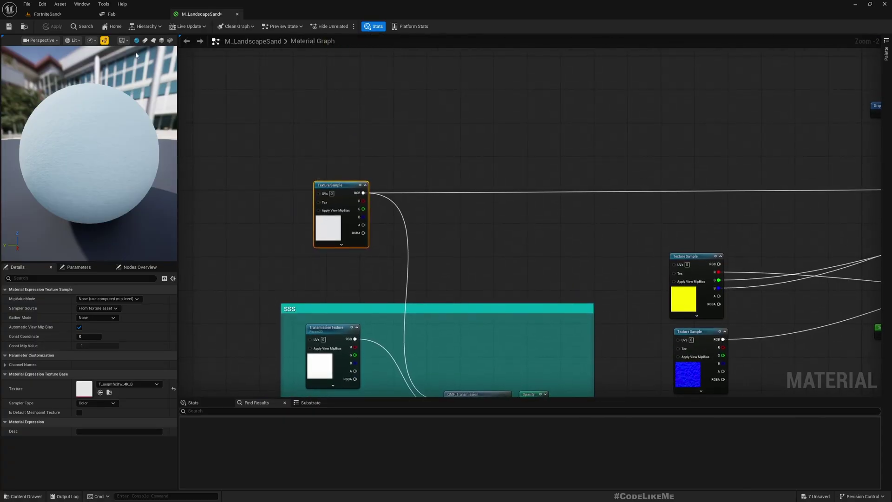
pyautogui.click(47, 14)
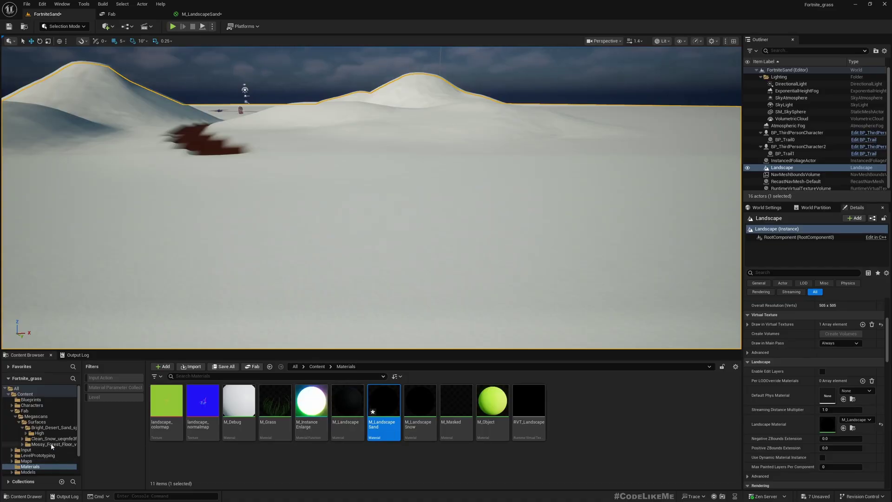
pyautogui.click(40, 433)
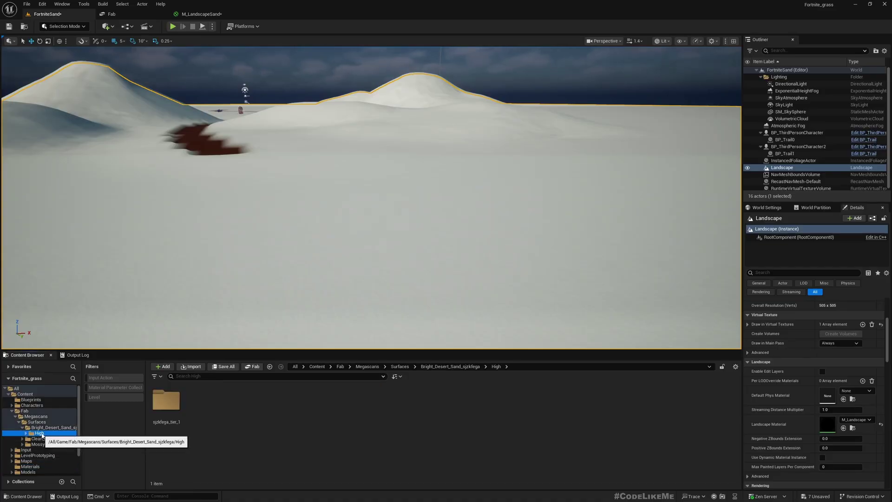
pyautogui.doubleClick(166, 400)
pyautogui.click(207, 406)
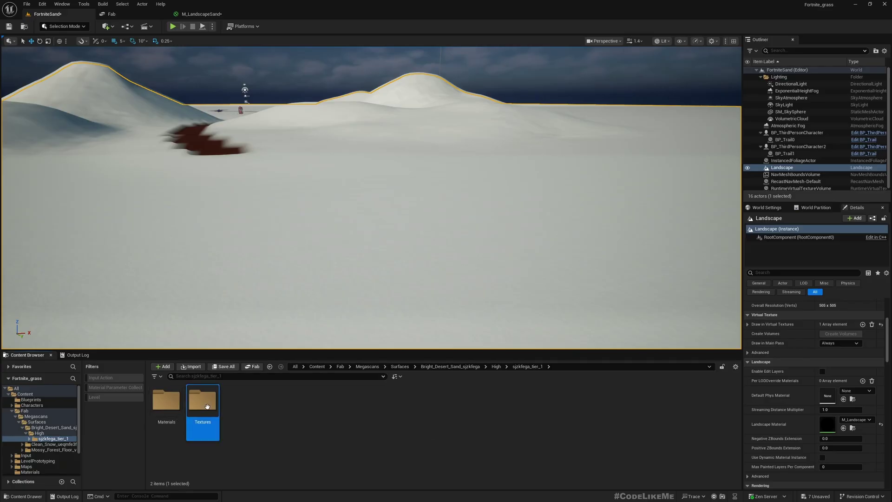
pyautogui.doubleClick(208, 406)
pyautogui.click(169, 404)
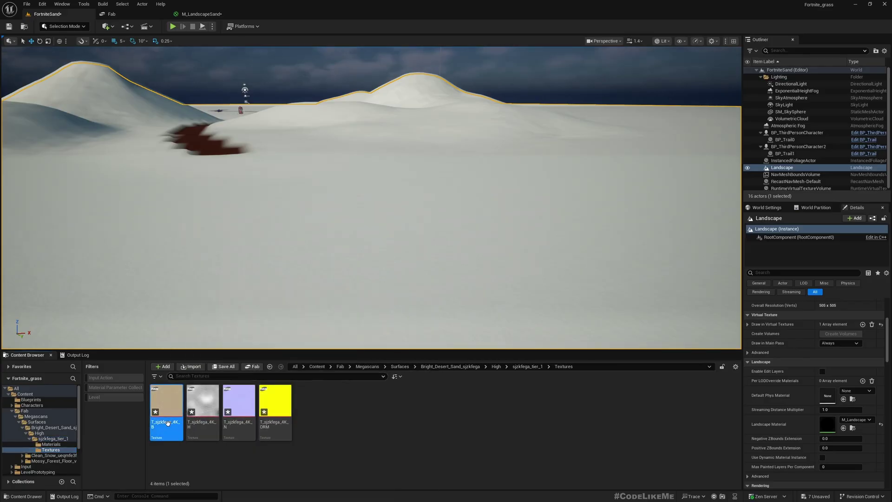
pyautogui.click(200, 15)
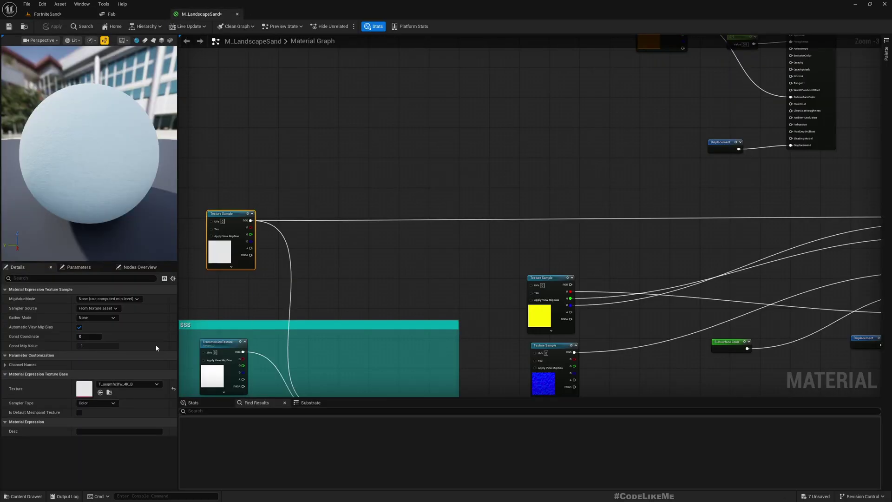
pyautogui.click(101, 392)
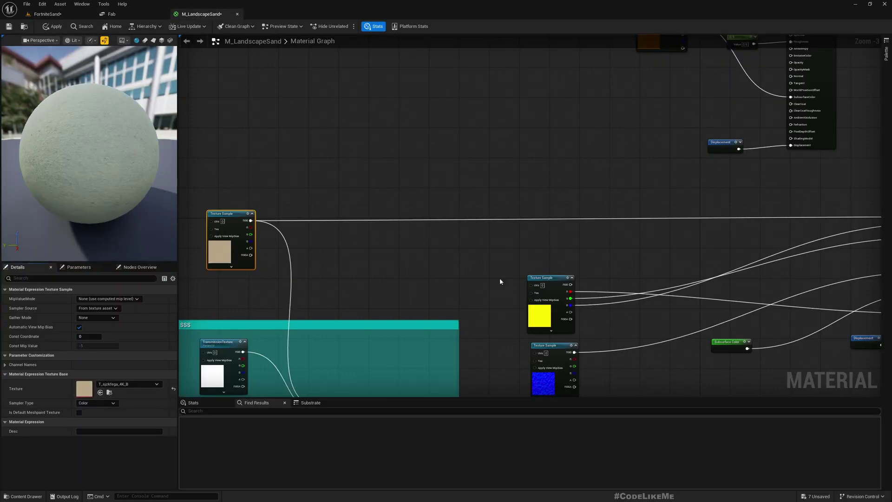
# Replace the texture in the snow layer's ORM texture sample with T_sjzkfega_4K_ORM.
pyautogui.moveTo(500, 278); pyautogui.dragTo(406, 143, button='right')
pyautogui.click(466, 190)
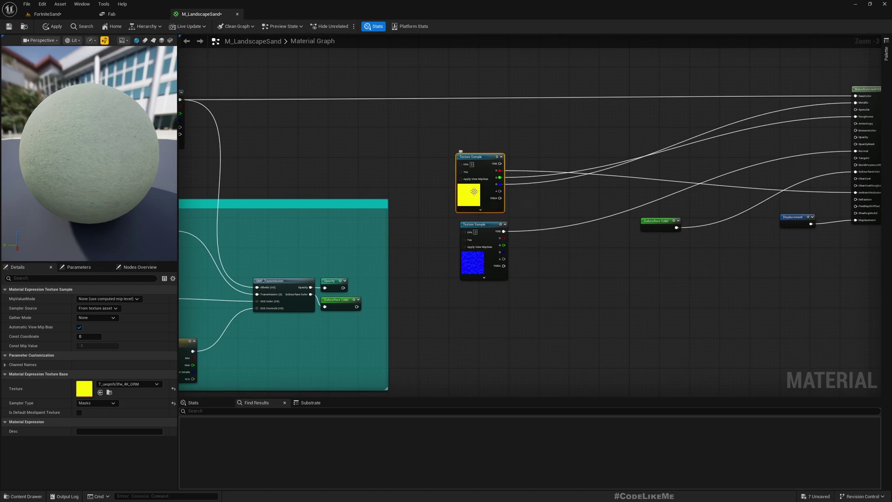
pyautogui.click(52, 14)
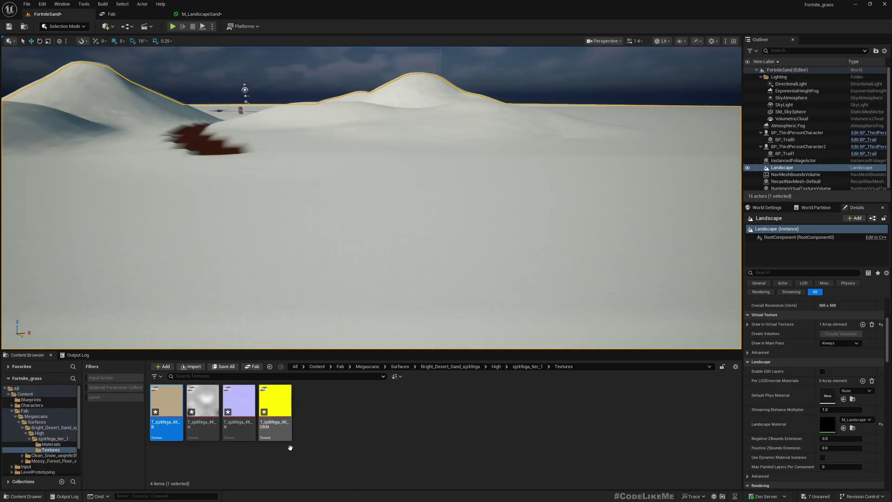
pyautogui.click(206, 14)
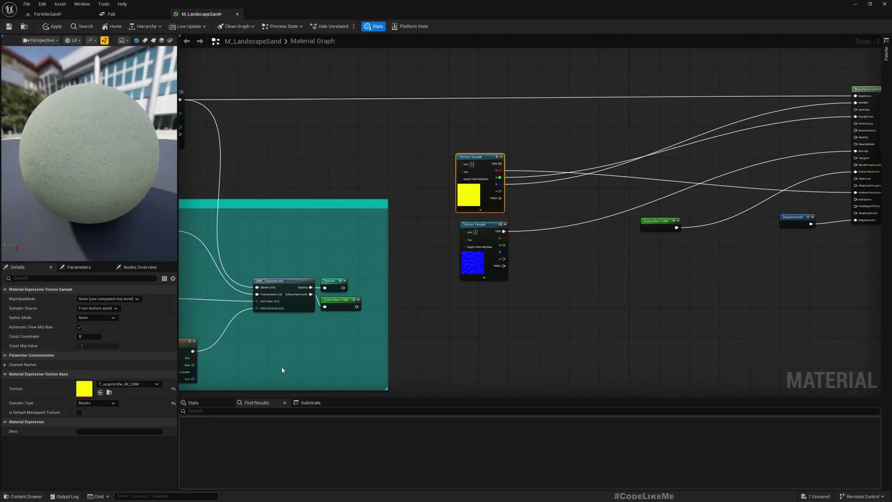
pyautogui.click(100, 392)
# Replace the texture in the snow layer's normal map sample with T_sjzkfega_4K_N.
pyautogui.moveTo(473, 299); pyautogui.dragTo(450, 333, button='right')
pyautogui.click(511, 250)
pyautogui.click(46, 14)
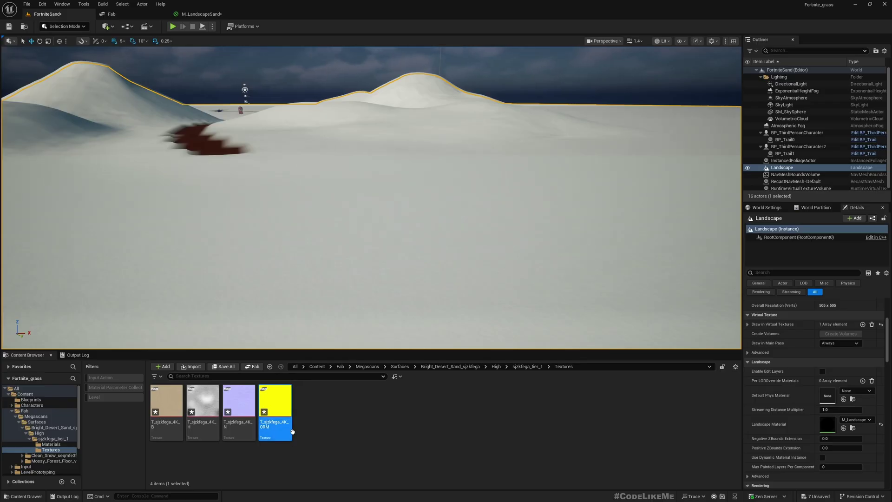
pyautogui.click(239, 407)
pyautogui.click(200, 14)
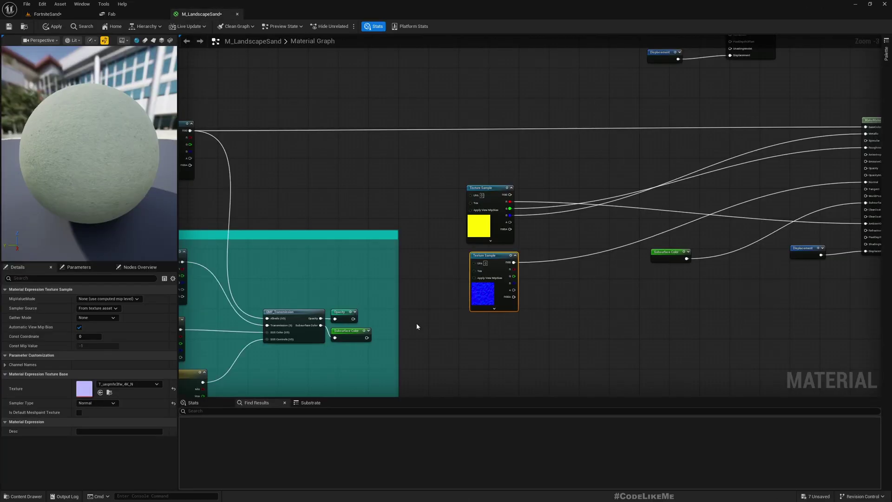
# Examine the SSS group, the displacement nodes and the connections into the snow layer's MakeMaterialAttributes node.
pyautogui.moveTo(587, 334); pyautogui.dragTo(423, 272, button='right')
pyautogui.scroll(-4, 440, 279)
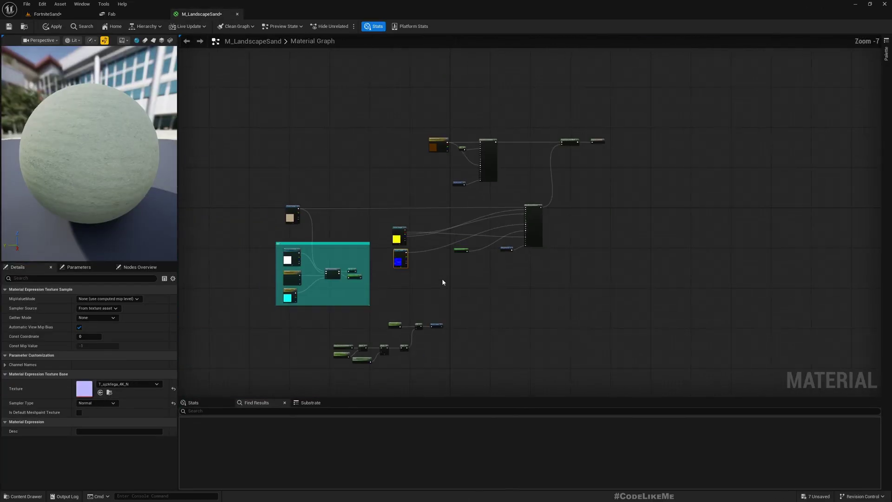
pyautogui.scroll(3, 437, 299)
pyautogui.moveTo(402, 332); pyautogui.dragTo(486, 484, button='right')
pyautogui.moveTo(281, 380); pyautogui.dragTo(459, 208, button='right')
pyautogui.scroll(2, 412, 333)
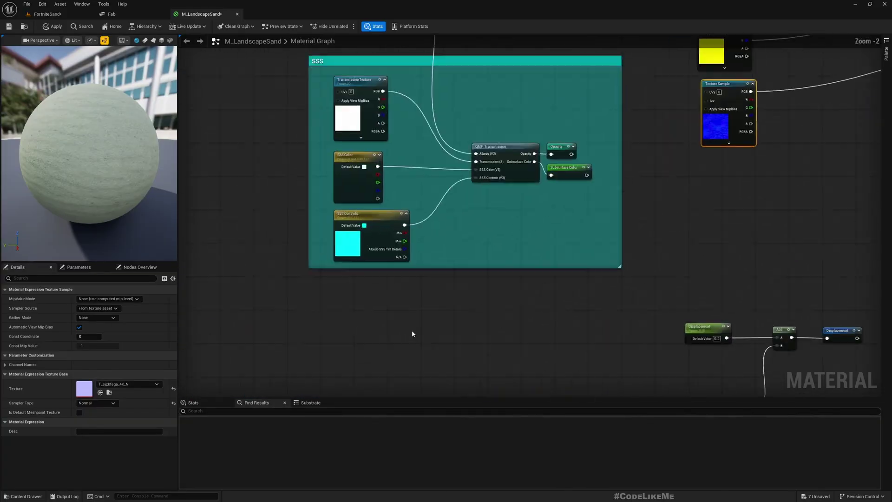
pyautogui.scroll(2, 408, 333)
pyautogui.scroll(-3, 394, 239)
pyautogui.moveTo(437, 179); pyautogui.dragTo(417, 315, button='right')
pyautogui.moveTo(557, 163); pyautogui.dragTo(128, 243, button='right')
pyautogui.scroll(3, 668, 233)
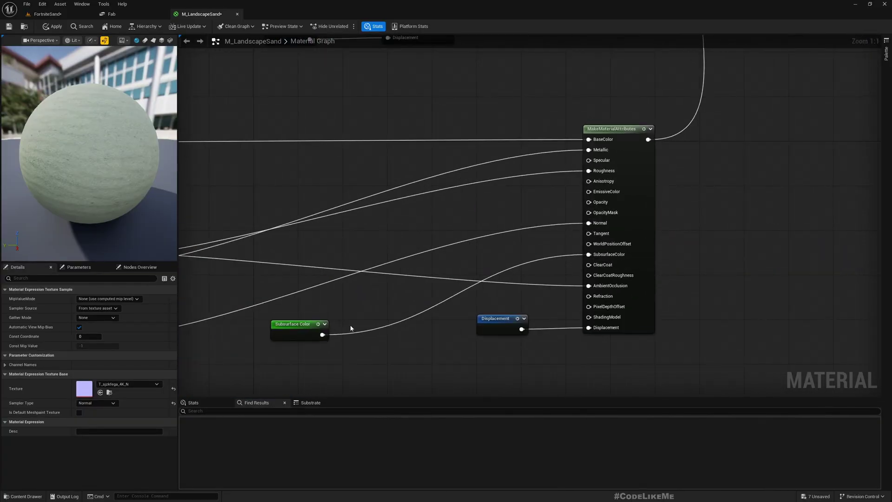
pyautogui.moveTo(352, 328); pyautogui.dragTo(559, 247, button='right')
# Change the M_LandscapeSand material's shading model to Default Lit.
pyautogui.click(456, 319)
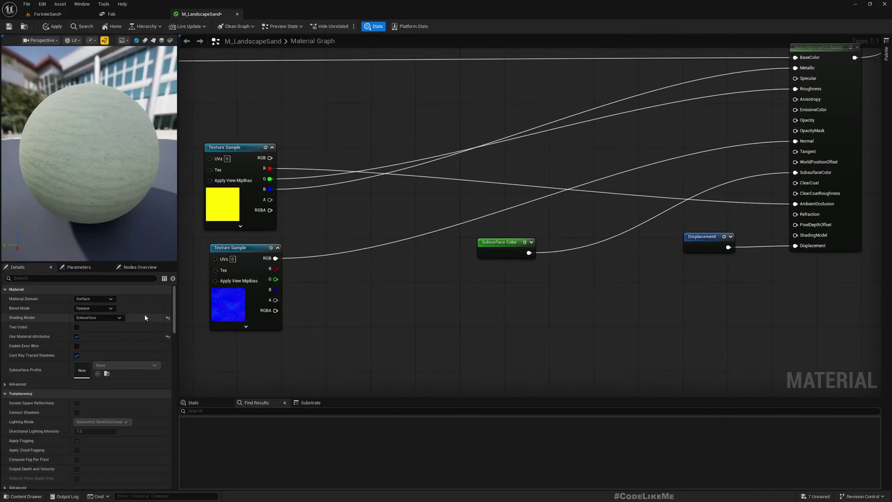
pyautogui.click(90, 309)
pyautogui.click(95, 308)
pyautogui.click(103, 319)
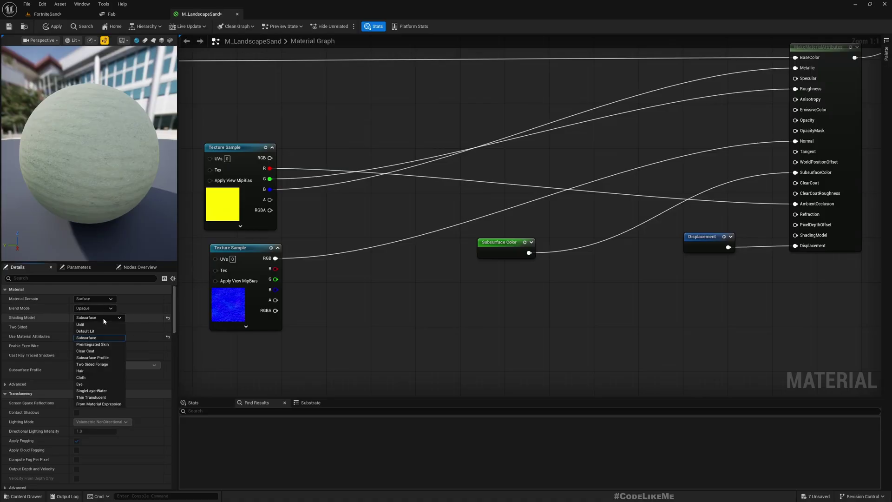
pyautogui.click(91, 331)
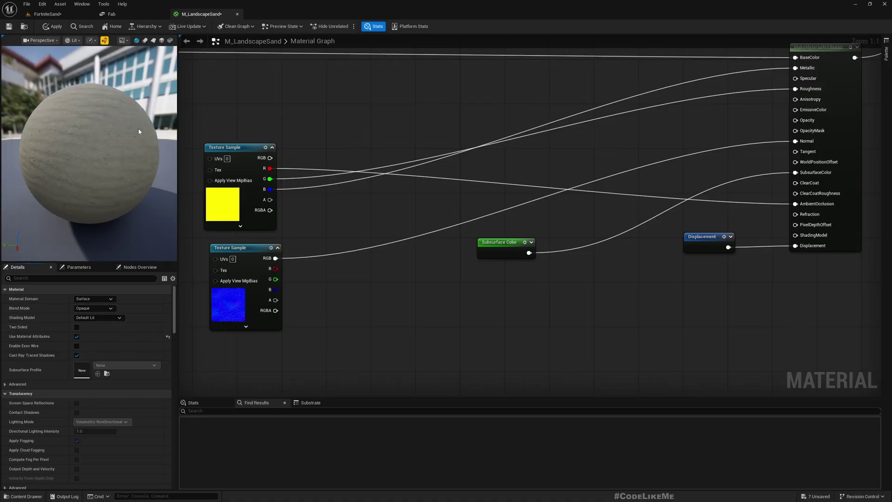
# Return to the FortniteSand level and inspect the sand landscape's dunes and path, including in a full-screen view.
pyautogui.click(54, 18)
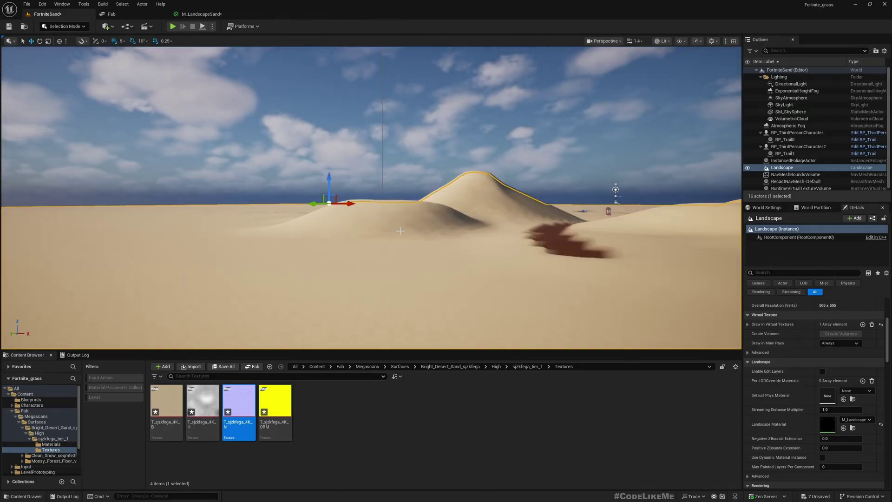
pyautogui.moveTo(400, 231)
pyautogui.mouseDown(button='right')
pyautogui.moveTo(604, 227)
pyautogui.moveTo(506, 214)
pyautogui.moveTo(400, 231)
pyautogui.mouseUp(button='right')
pyautogui.press('w')
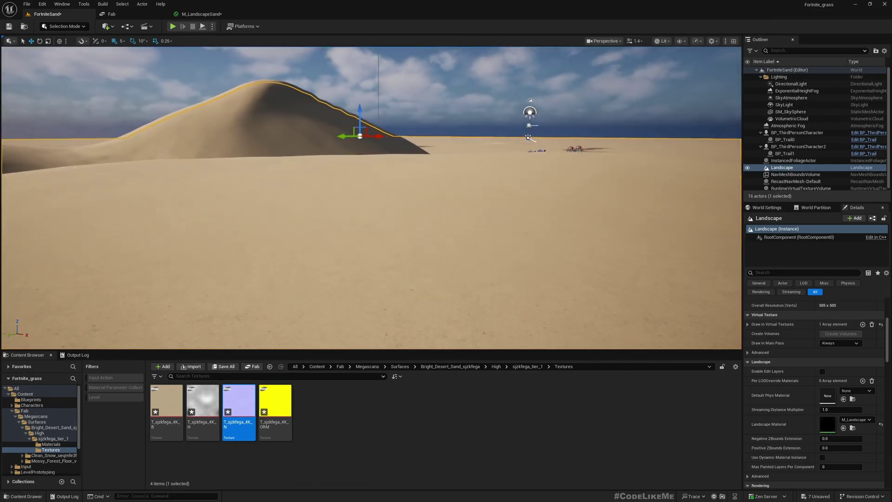
pyautogui.press('F11')
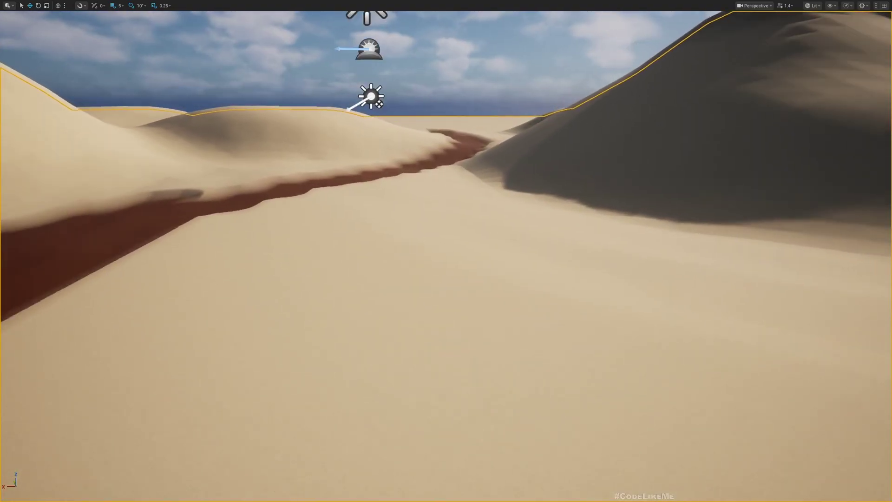
pyautogui.moveTo(439, 368); pyautogui.dragTo(600, 367, button='right')
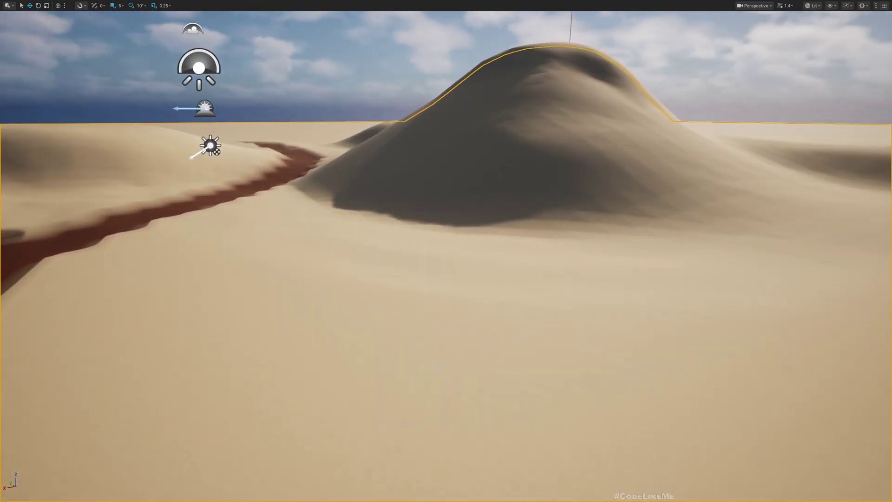
pyautogui.press('F11')
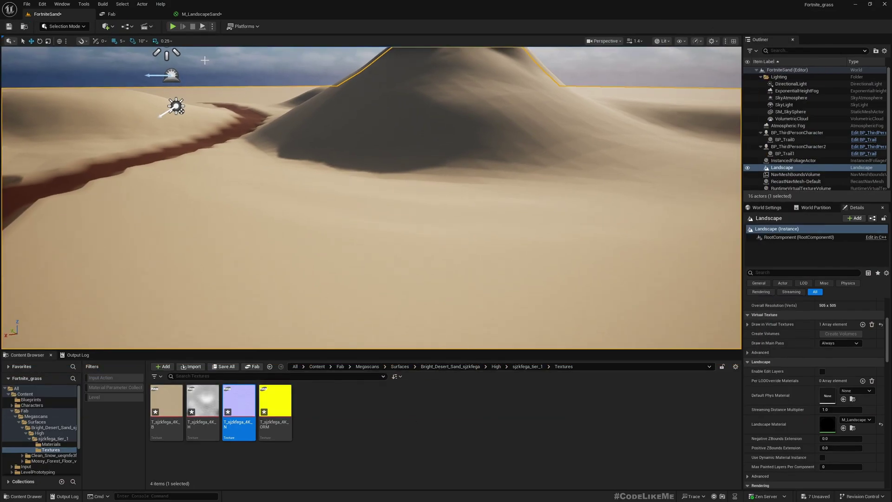
# In the M_LandscapeSand graph, move the displacement nodes below the SSS group and enclose them in a comment titled Displacement.
pyautogui.click(198, 15)
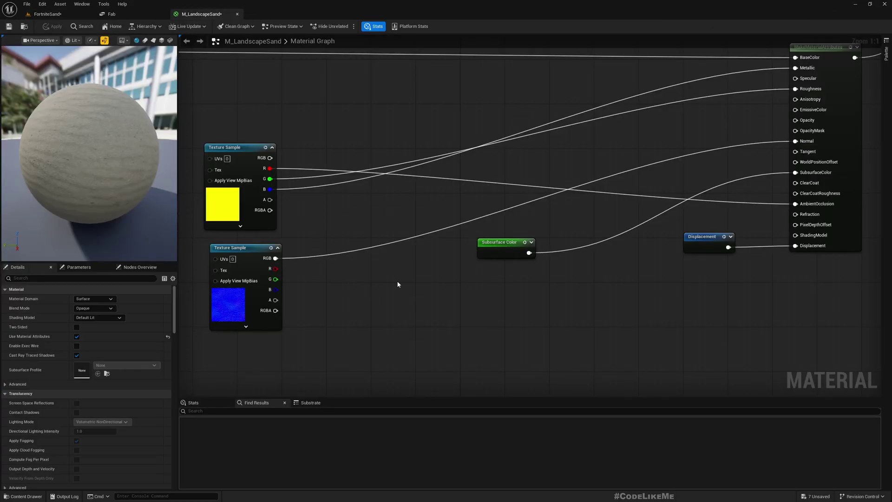
pyautogui.scroll(-3, 533, 238)
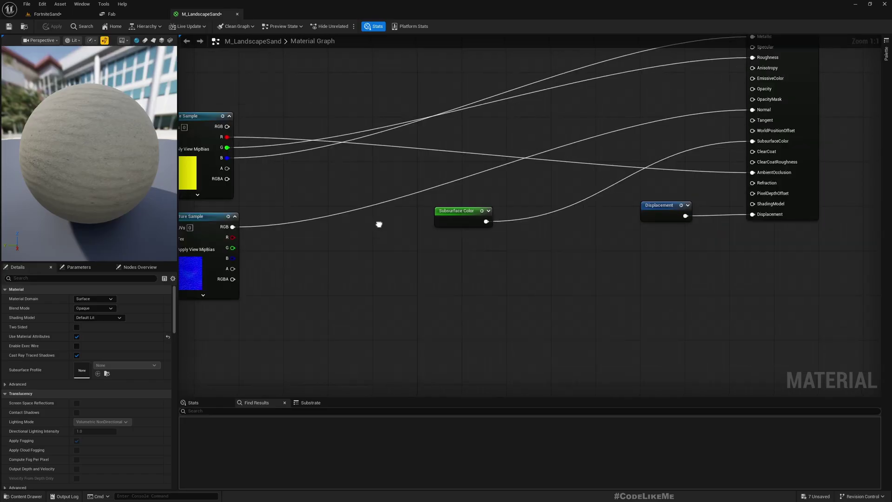
pyautogui.moveTo(446, 282); pyautogui.dragTo(621, 5, button='right')
pyautogui.scroll(3, 459, 277)
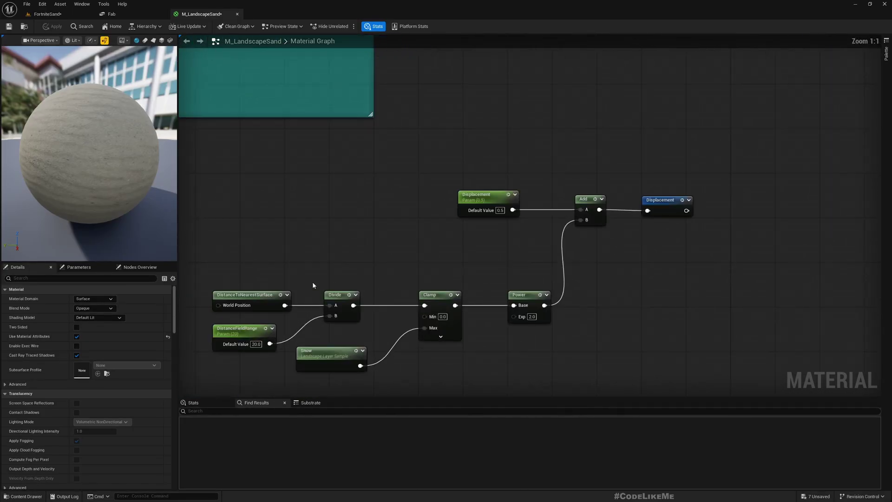
pyautogui.moveTo(313, 282); pyautogui.dragTo(436, 200, button='right')
pyautogui.scroll(-4, 432, 203)
pyautogui.moveTo(331, 140); pyautogui.dragTo(607, 280)
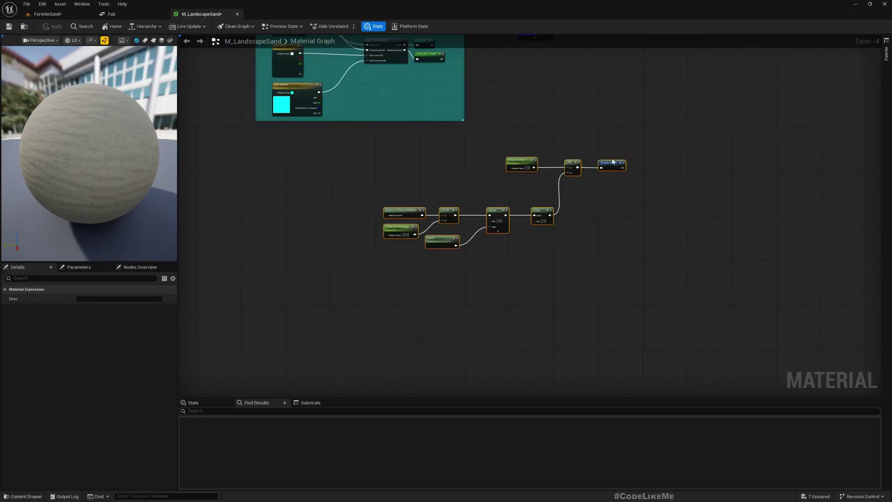
pyautogui.moveTo(613, 164); pyautogui.dragTo(474, 220)
pyautogui.press('c')
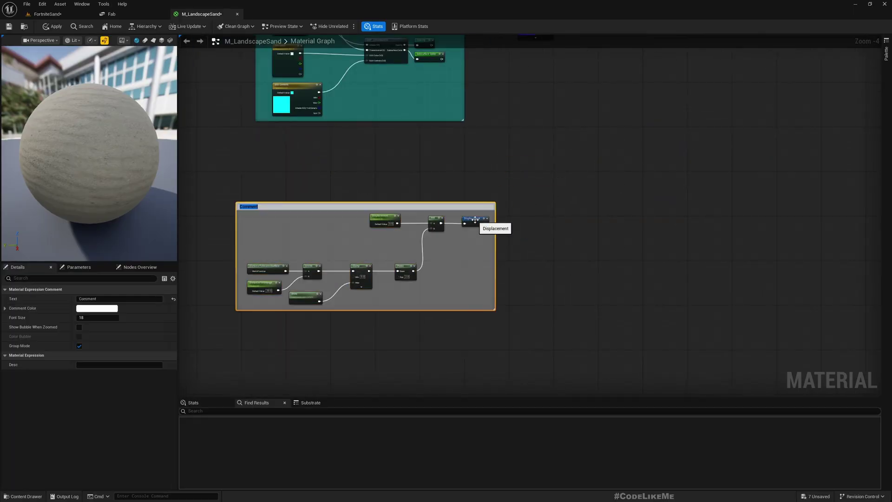
pyautogui.write('Displacement')
pyautogui.press('Return')
pyautogui.scroll(4, 303, 302)
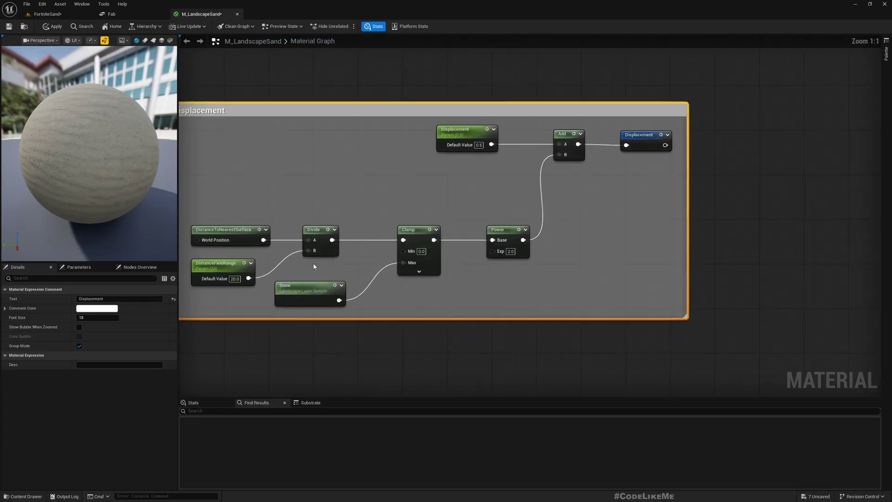
# Rename the Snow landscape layer sample in the Displacement group to Sand and apply the material.
pyautogui.moveTo(314, 263); pyautogui.dragTo(363, 246, button='right')
pyautogui.click(372, 275)
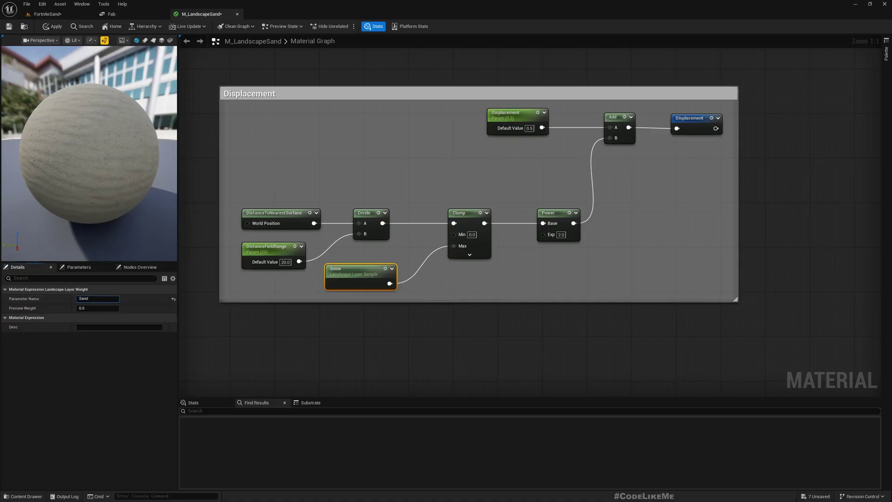
pyautogui.click(53, 27)
# Inspect the sand landscape in the FortniteSand level from near the large dune and from farther back above the characters.
pyautogui.click(47, 14)
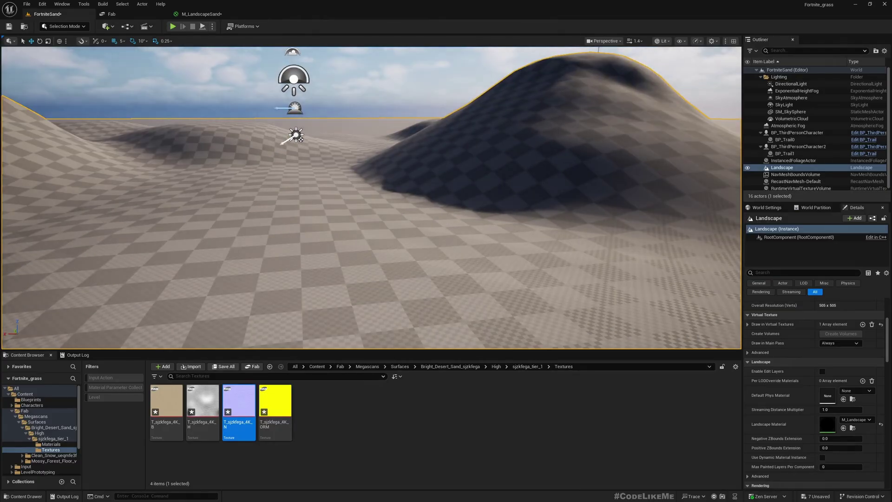
pyautogui.moveTo(372, 197); pyautogui.dragTo(409, 211, button='right')
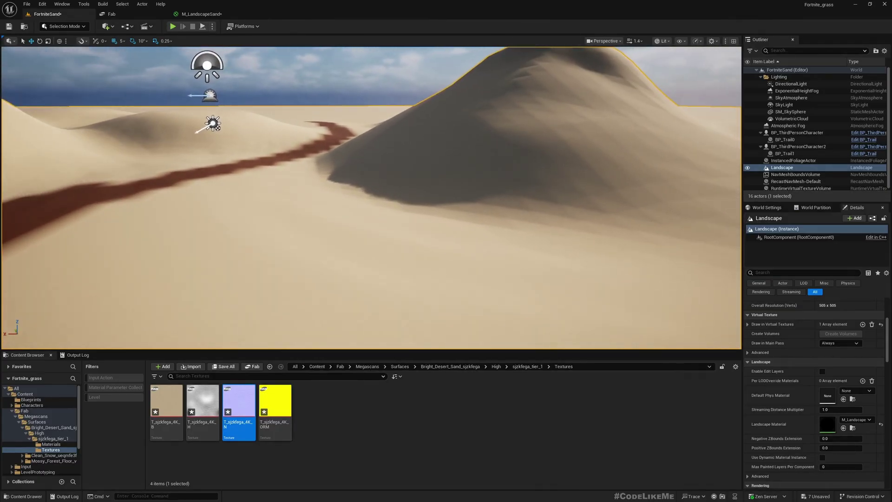
pyautogui.moveTo(317, 153); pyautogui.dragTo(318, 132, button='right')
pyautogui.click(196, 15)
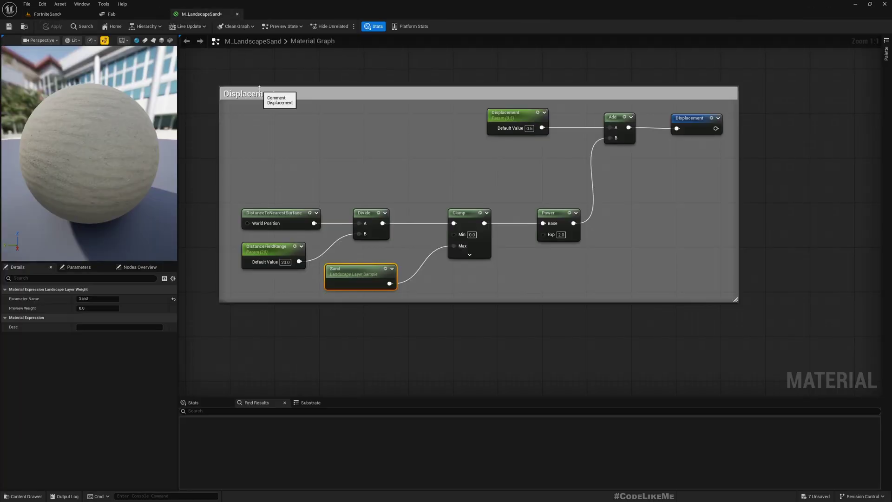
pyautogui.click(47, 14)
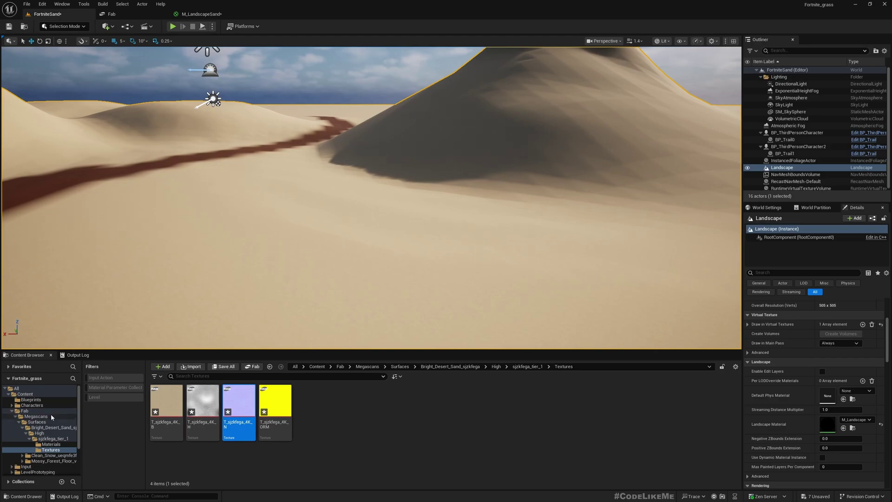
pyautogui.press('s')
pyautogui.moveTo(150, 133); pyautogui.dragTo(138, 145, button='right')
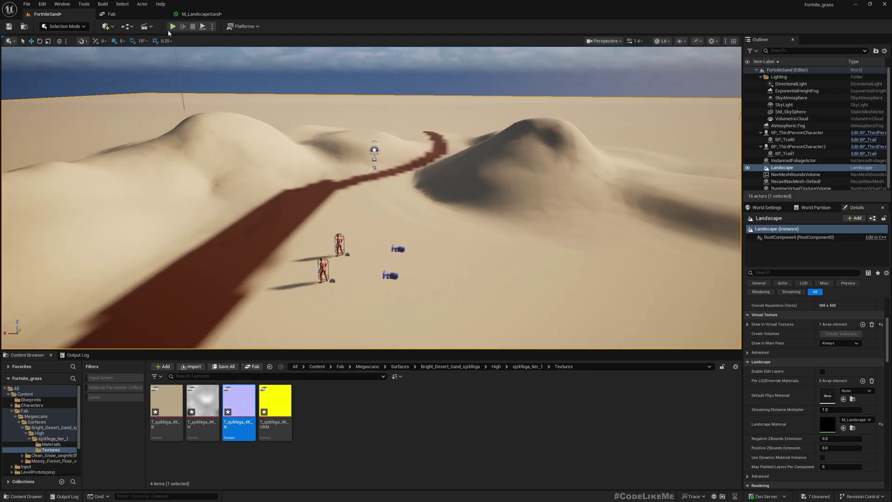
# Set the default value of the Displacement parameter in M_LandscapeSand to 0.3 and apply the material.
pyautogui.click(216, 14)
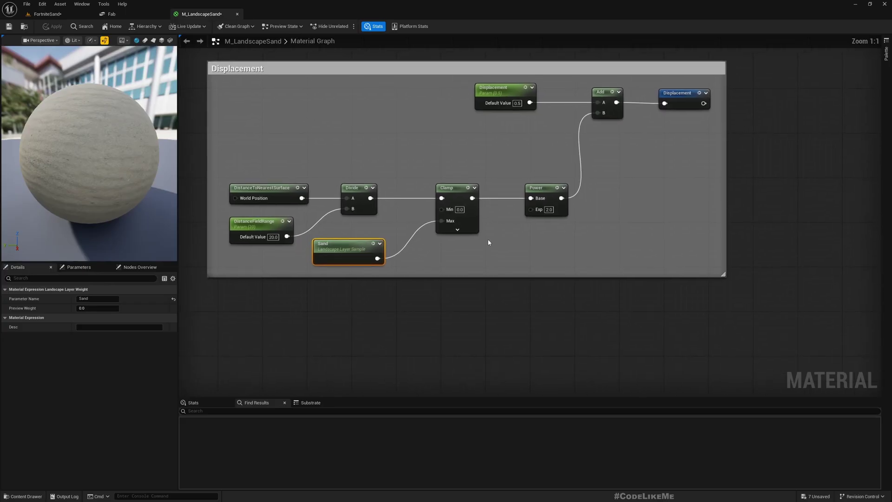
pyautogui.moveTo(489, 242); pyautogui.dragTo(397, 268, button='right')
pyautogui.scroll(-2, 402, 231)
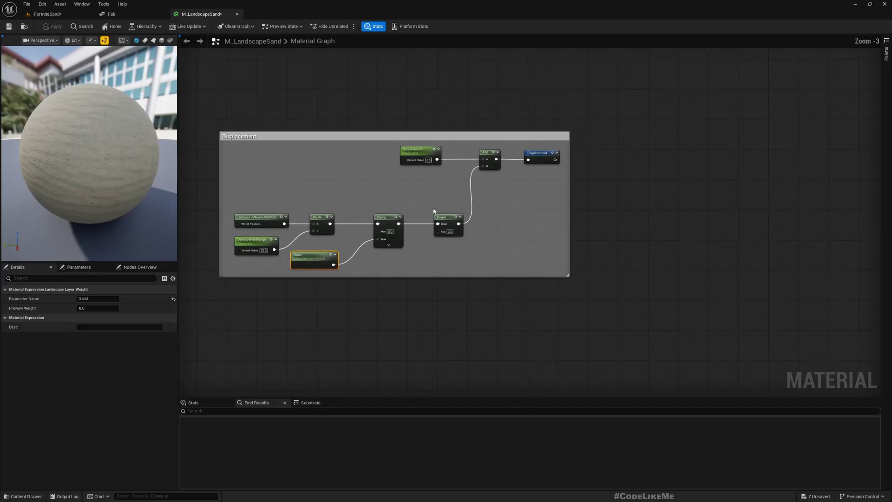
pyautogui.scroll(2, 403, 228)
pyautogui.click(411, 123)
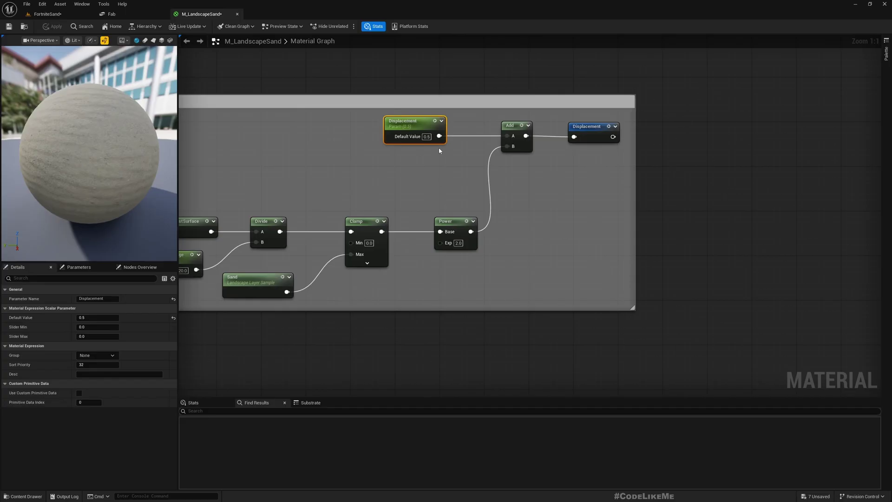
pyautogui.click(426, 136)
pyautogui.write('0.3')
pyautogui.press('Return')
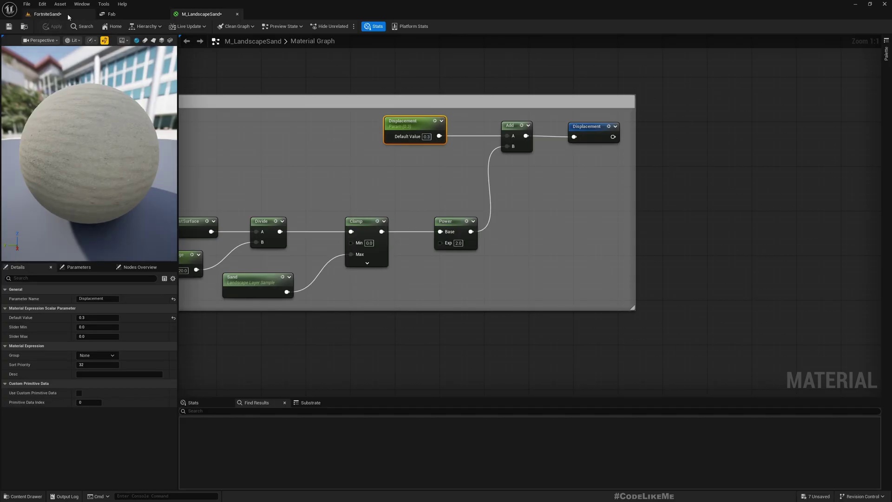
# Play-test the FortniteSand level, walking the character across the sand to check how it deforms.
pyautogui.click(47, 14)
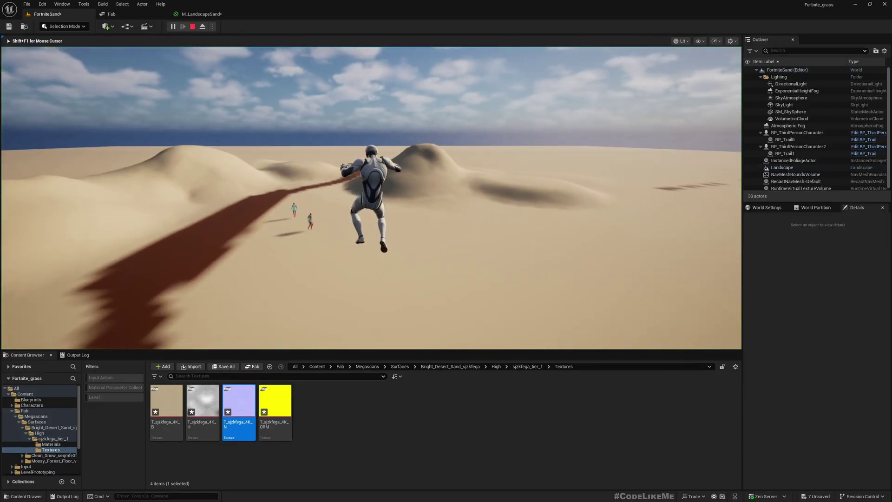
pyautogui.press('w')
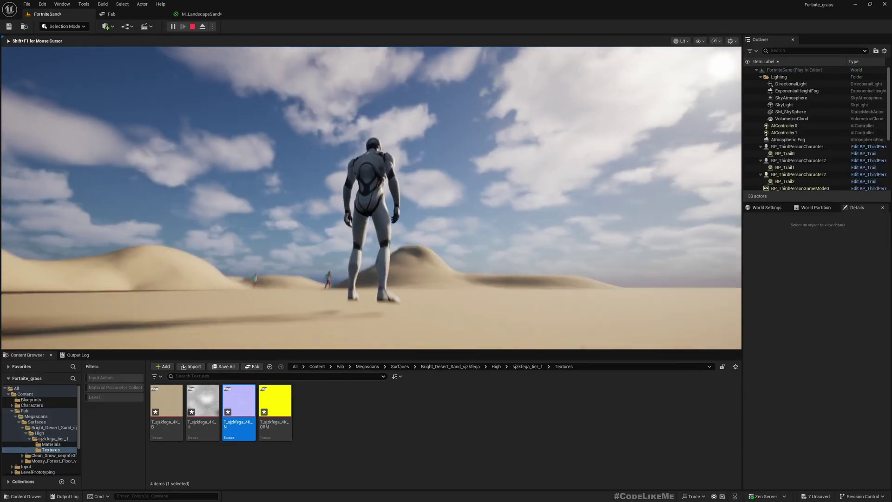
pyautogui.press('w')
pyautogui.press('d')
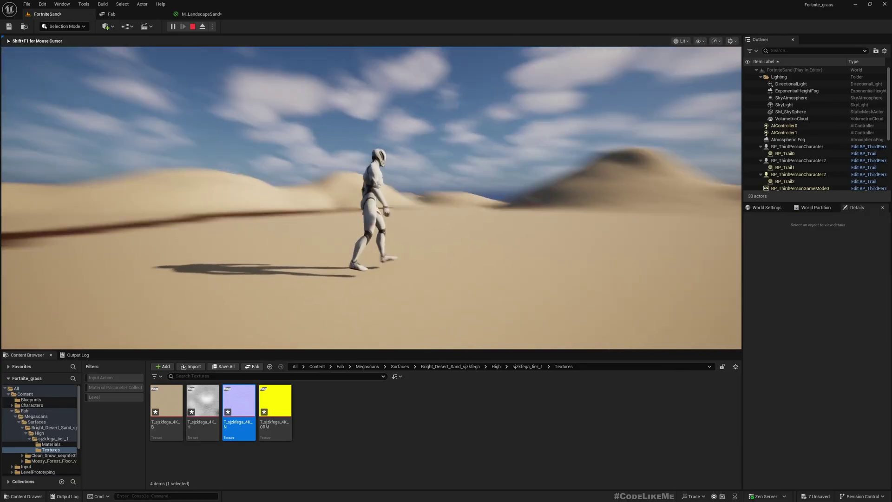
pyautogui.press('Escape')
# Set the Displacement parameter's default value to 0.5, apply the material and play-test the level again.
pyautogui.click(196, 17)
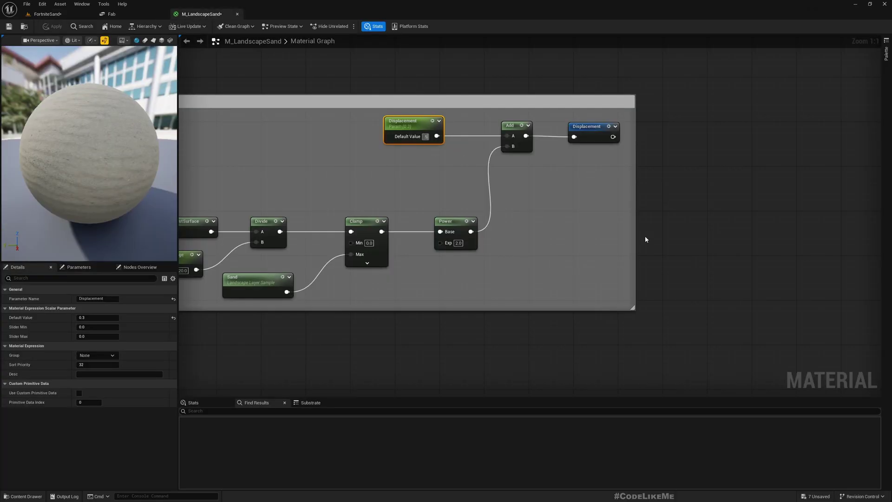
pyautogui.click(53, 23)
pyautogui.click(49, 14)
pyautogui.click(172, 27)
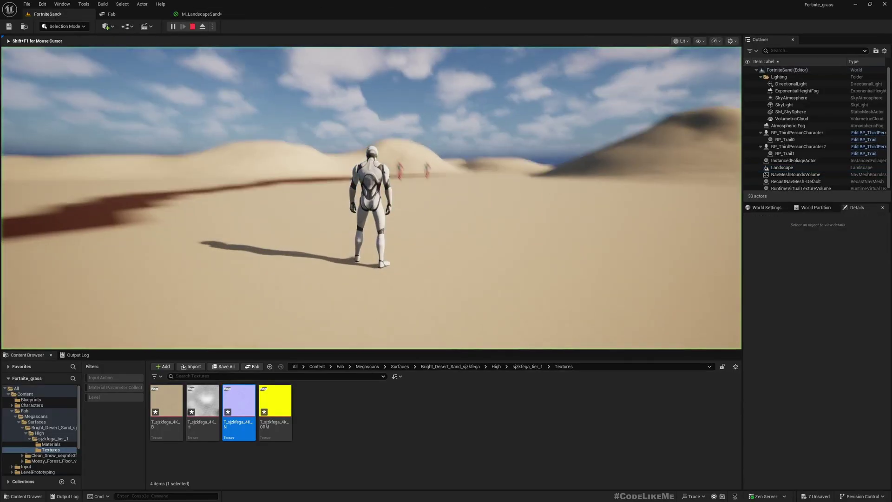
pyautogui.press('w')
pyautogui.press('Escape')
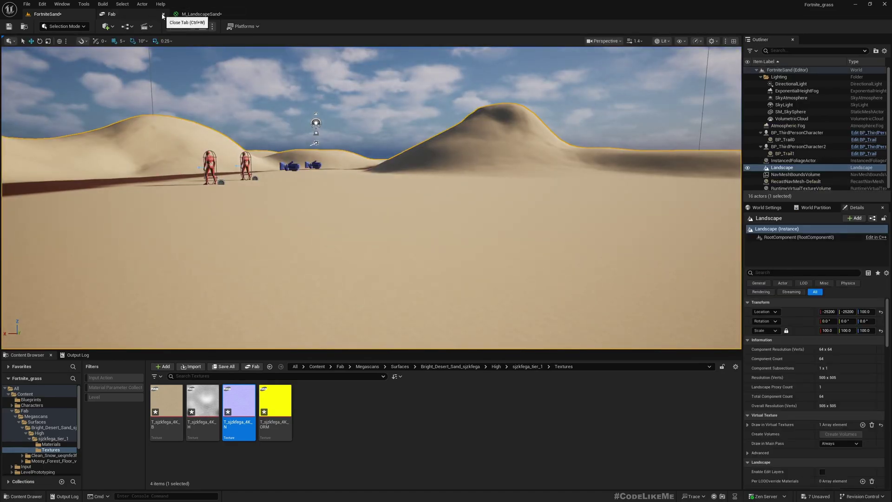
# Switch the level editor to Landscape mode and open the layer painting tools.
pyautogui.press('e')
pyautogui.moveTo(367, 189); pyautogui.dragTo(307, 214, button='right')
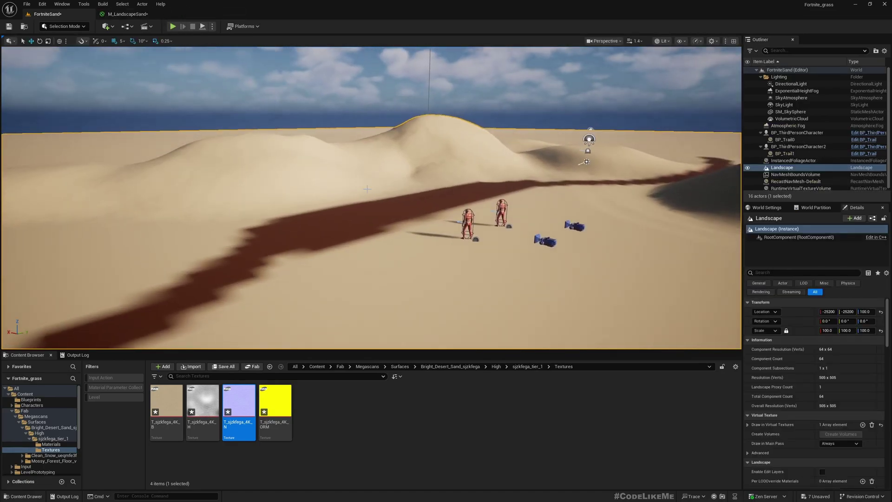
pyautogui.click(64, 27)
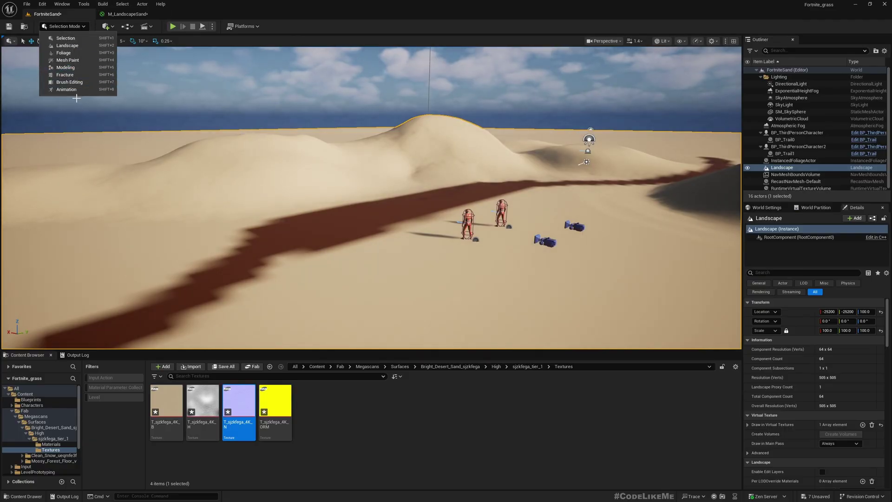
pyautogui.click(67, 45)
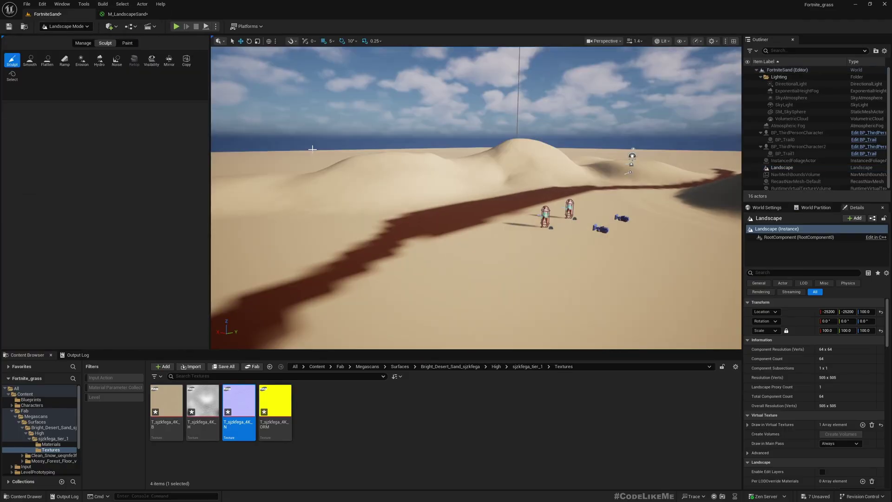
pyautogui.click(127, 43)
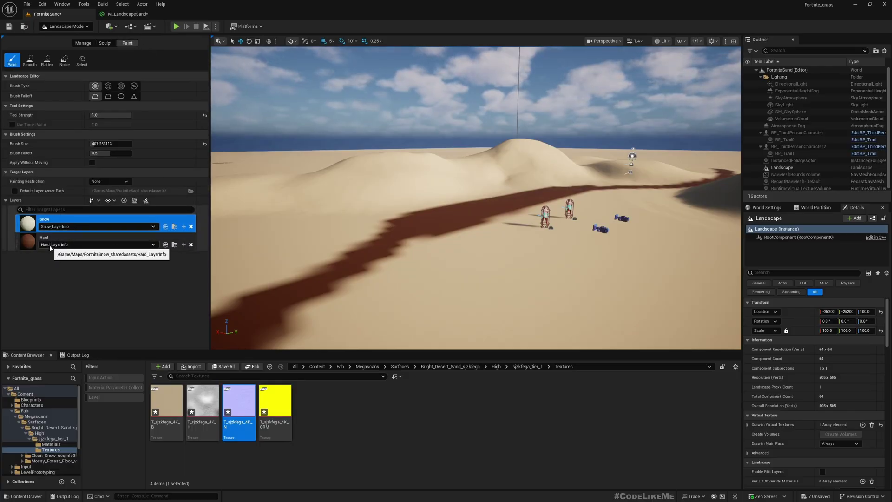
# Delete the landscape's Hard and Snow target layers.
pyautogui.click(191, 244)
pyautogui.click(454, 266)
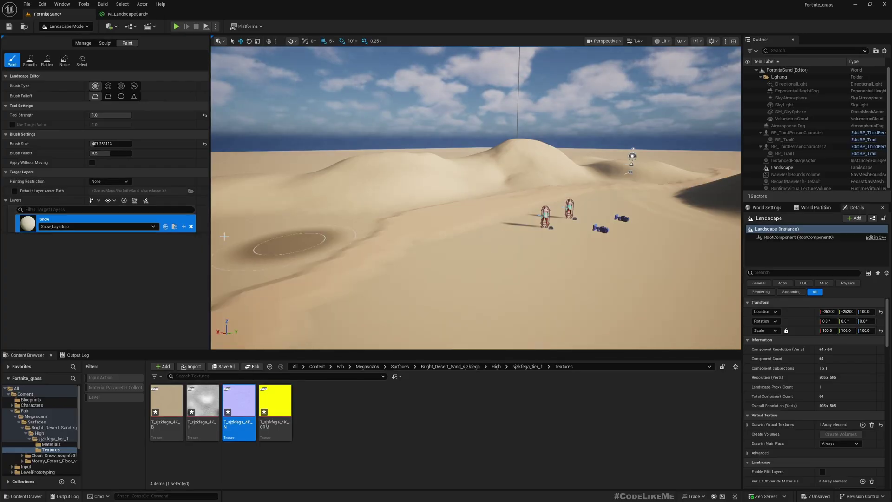
pyautogui.click(192, 226)
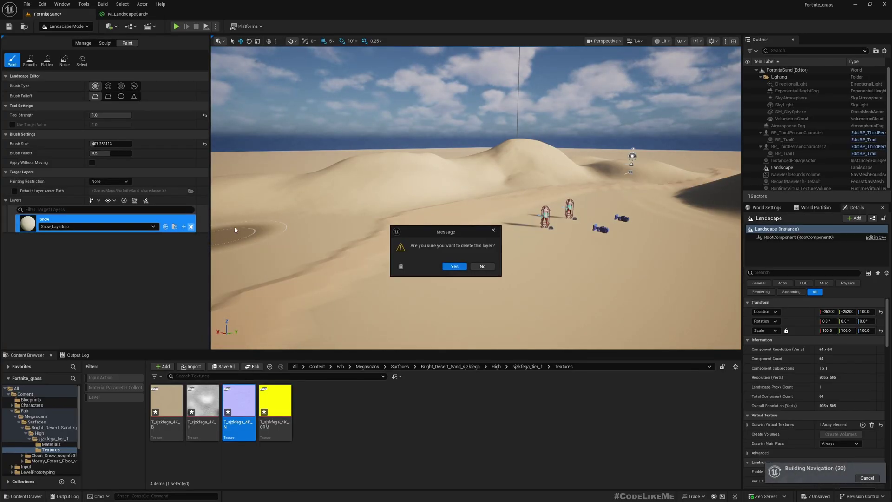
pyautogui.click(455, 264)
# Populate the target layers from the landscape's material, and delete the resulting Snow, Sand and Hard layers.
pyautogui.click(134, 201)
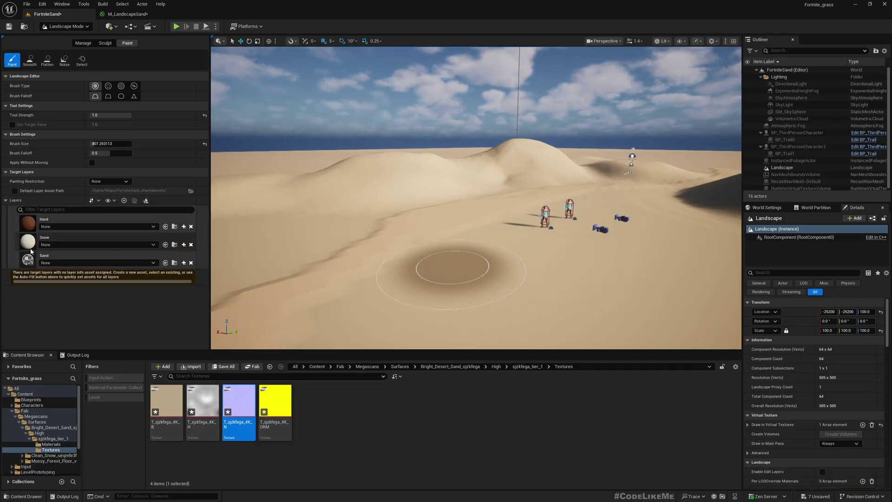
pyautogui.click(190, 246)
pyautogui.click(462, 266)
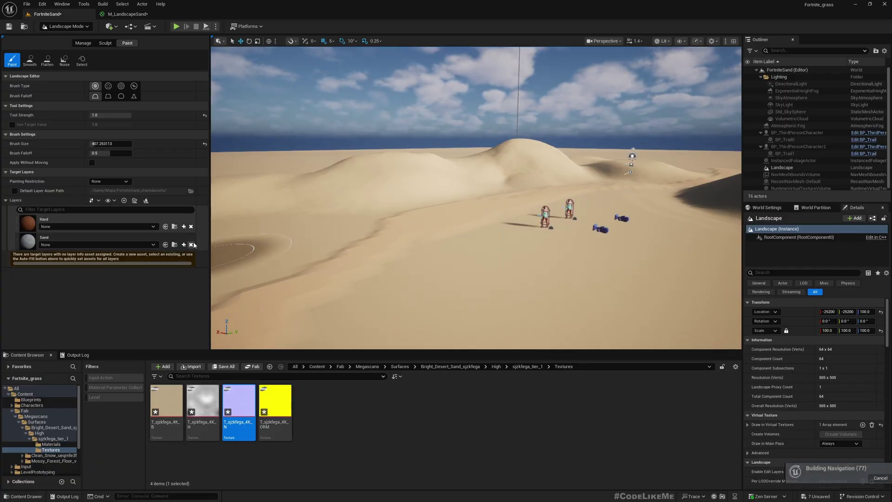
pyautogui.click(191, 227)
pyautogui.click(454, 266)
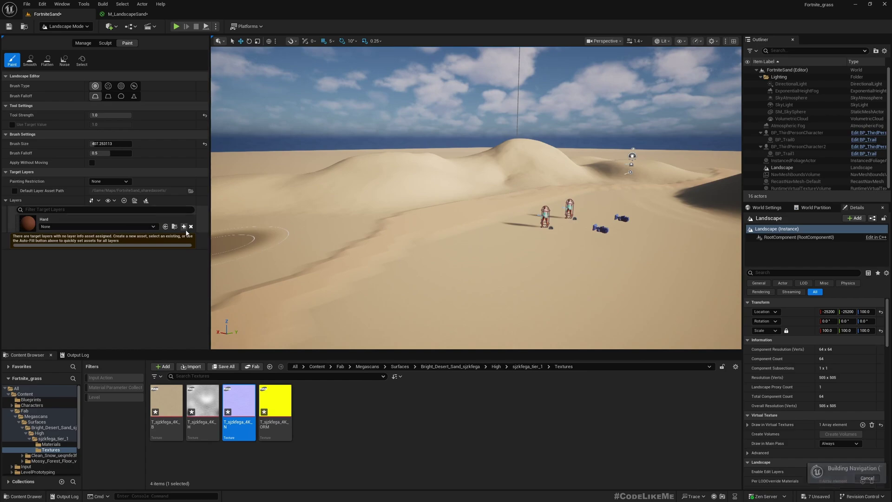
pyautogui.click(191, 227)
pyautogui.click(453, 267)
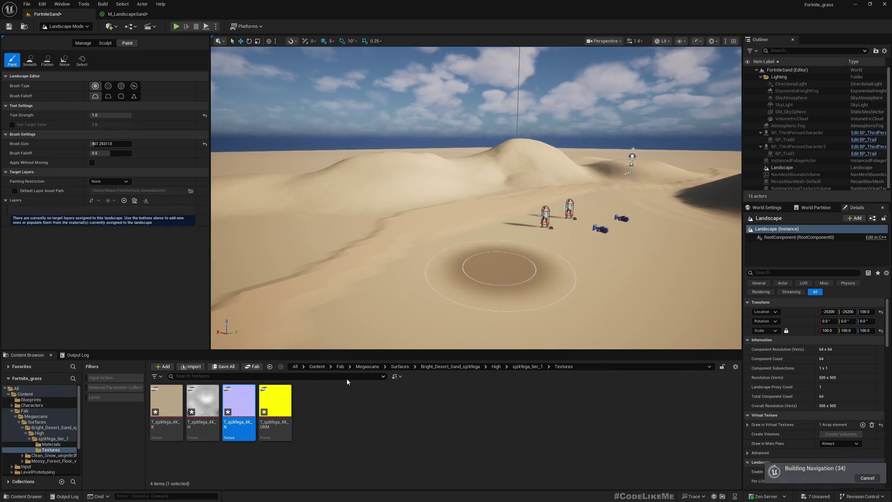
# In M_LandscapeSand, rename the Snow layer of the Landscape Layer Blend node to Sand and apply the material.
pyautogui.click(127, 14)
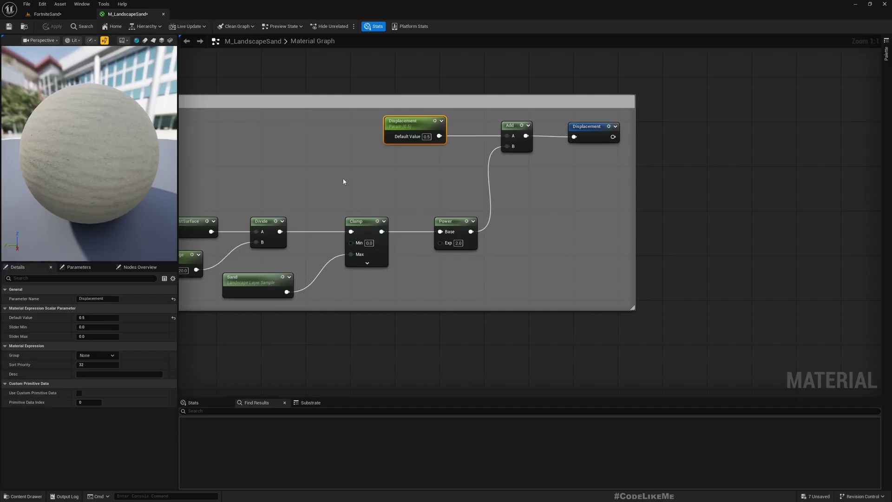
pyautogui.click(261, 279)
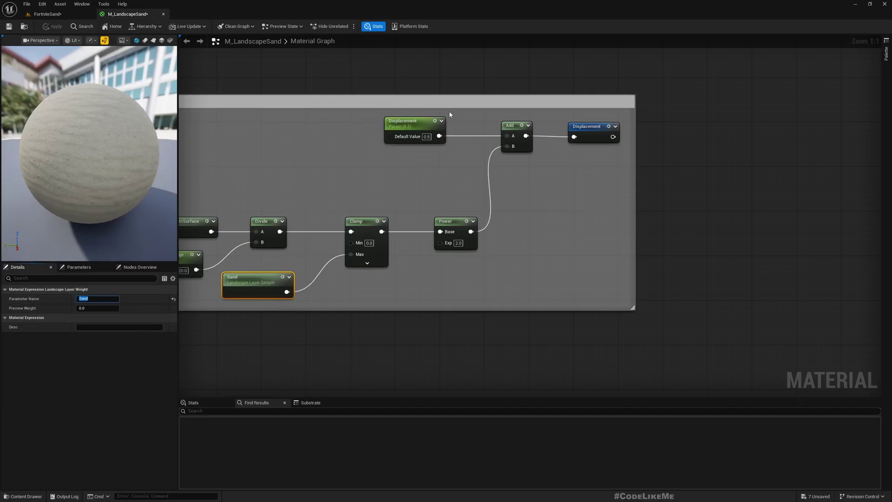
pyautogui.moveTo(450, 112); pyautogui.dragTo(362, 270, button='right')
pyautogui.scroll(-5, 389, 245)
pyautogui.moveTo(569, 120); pyautogui.dragTo(416, 285, button='right')
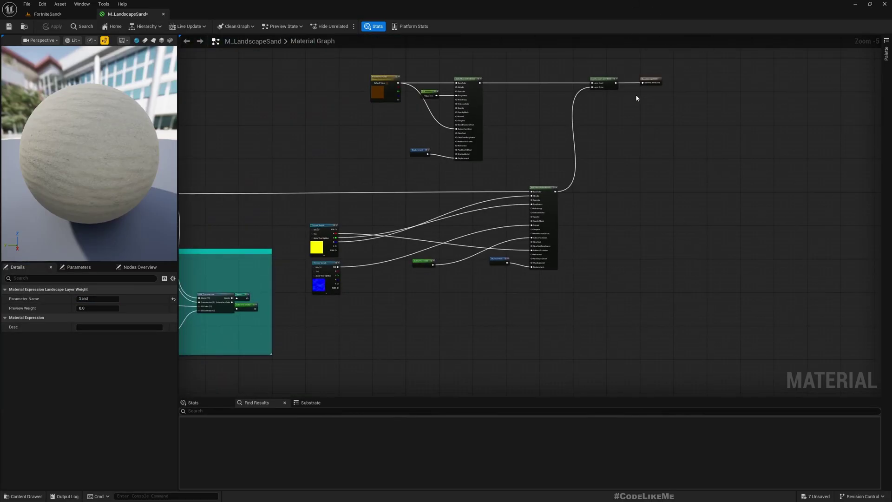
pyautogui.scroll(5, 611, 90)
pyautogui.click(586, 76)
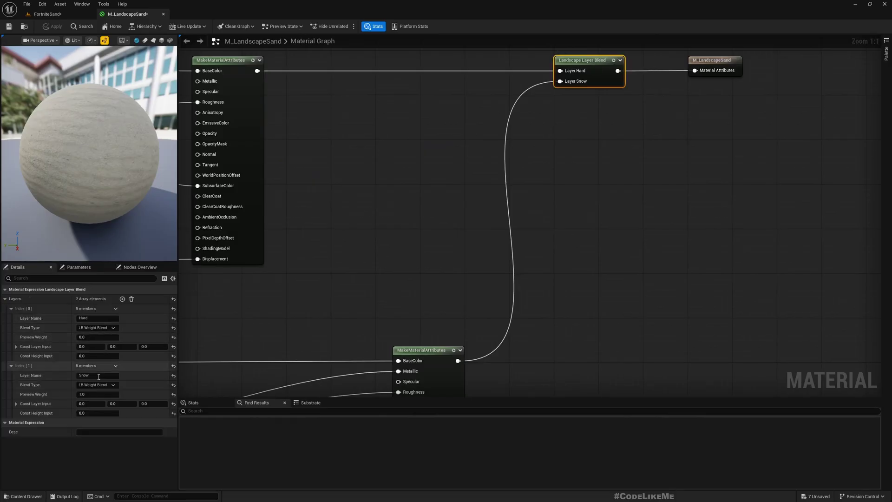
pyautogui.click(311, 312)
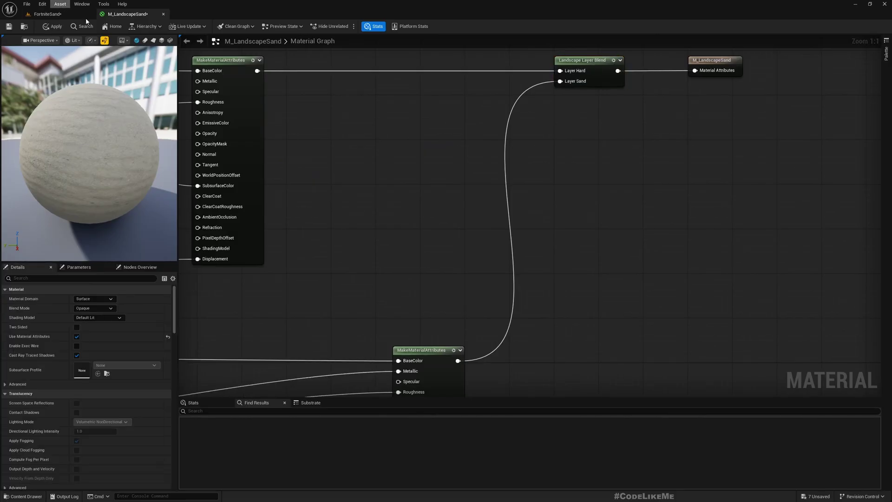
pyautogui.click(587, 65)
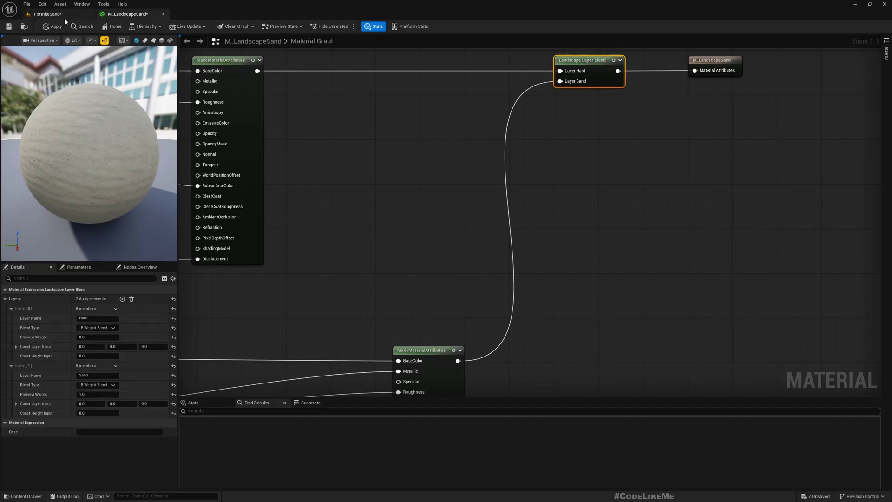
# Return to the FortniteSand level and populate the landscape's target layers from its material.
pyautogui.click(48, 15)
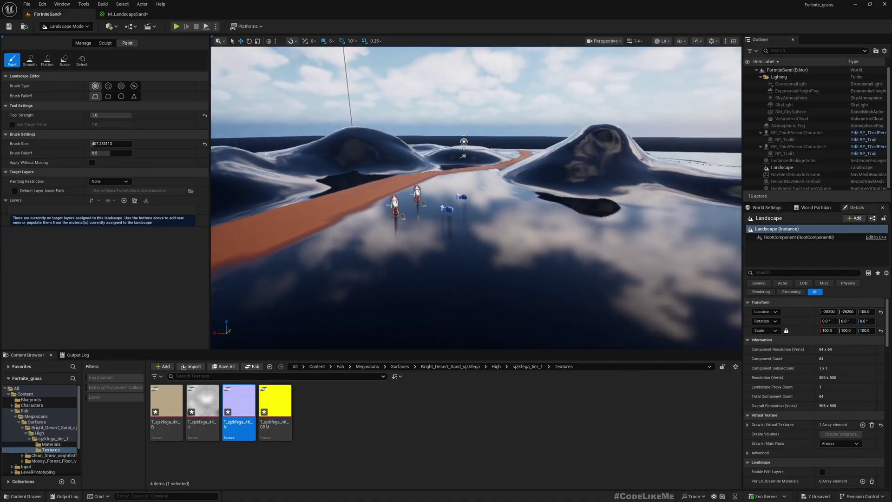
pyautogui.moveTo(446, 184)
pyautogui.mouseDown(button='right')
pyautogui.moveTo(439, 186)
pyautogui.moveTo(467, 188)
pyautogui.moveTo(453, 214)
pyautogui.moveTo(446, 183)
pyautogui.mouseUp(button='right')
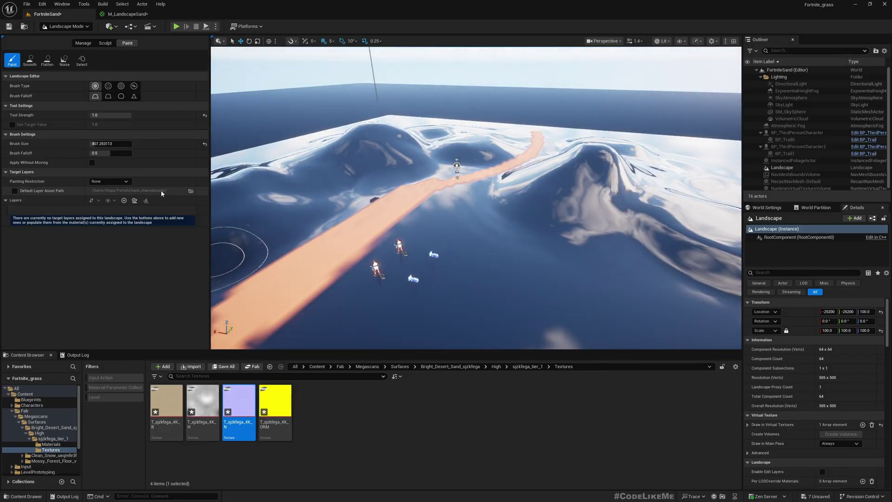
pyautogui.click(138, 202)
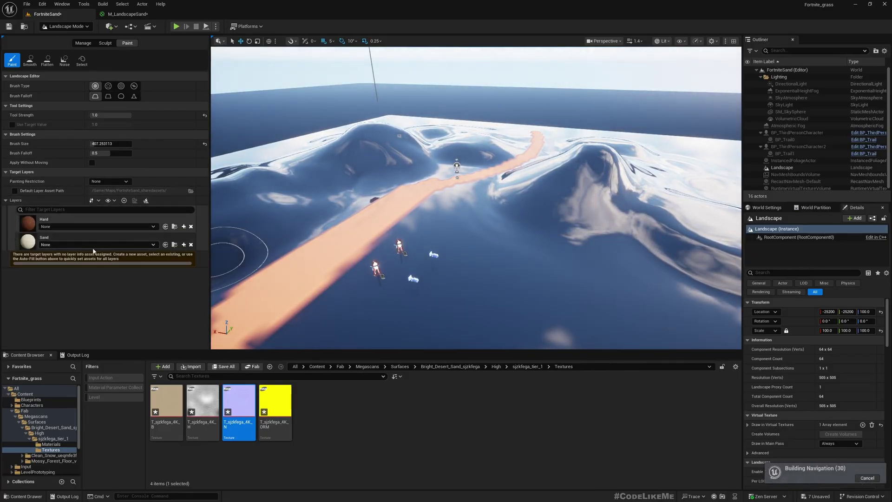
# Create weight-blended layer info assets Hard_LayerInfo and Sand_LayerInfo for the two target layers, saved in FortniteSand_sharedassets.
pyautogui.click(183, 228)
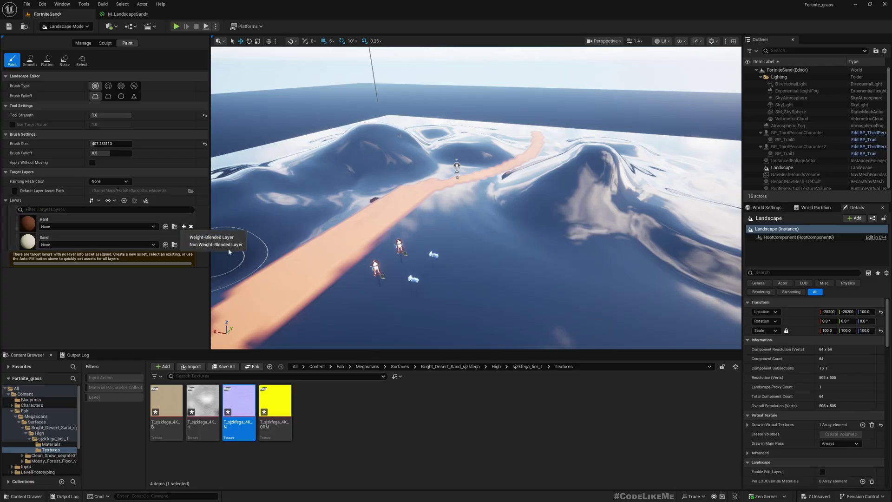
pyautogui.click(211, 238)
pyautogui.click(469, 325)
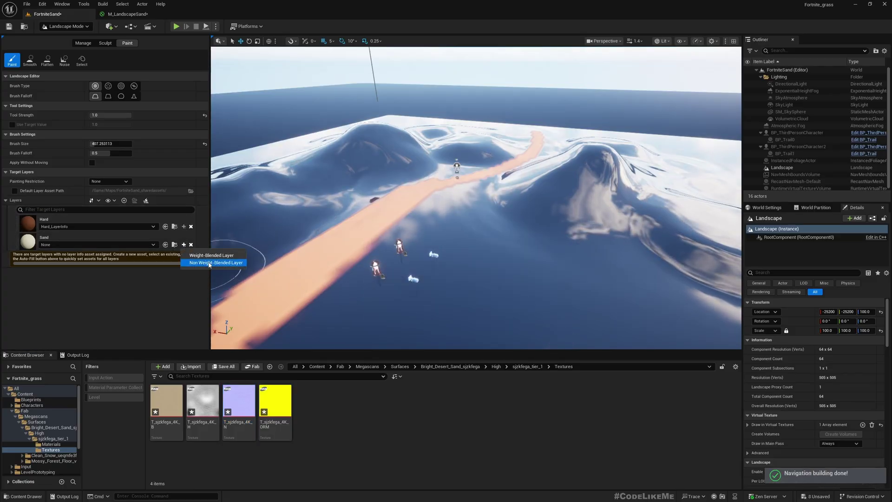
pyautogui.click(205, 255)
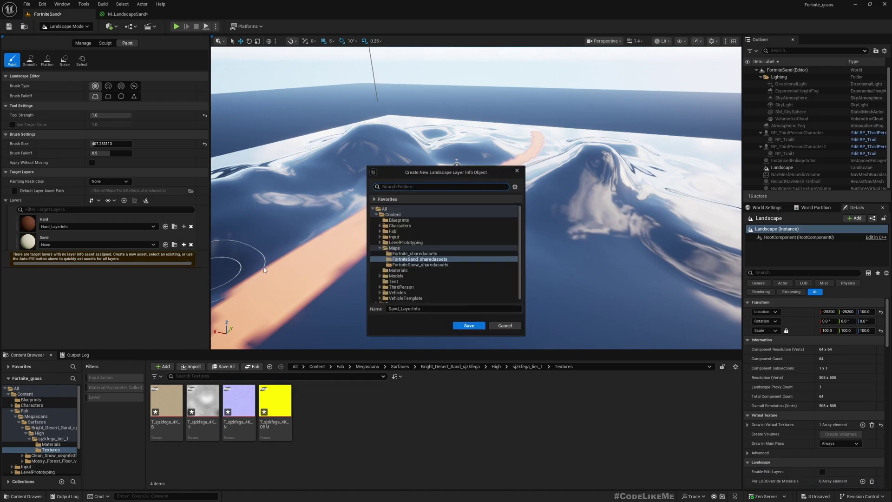
pyautogui.click(468, 326)
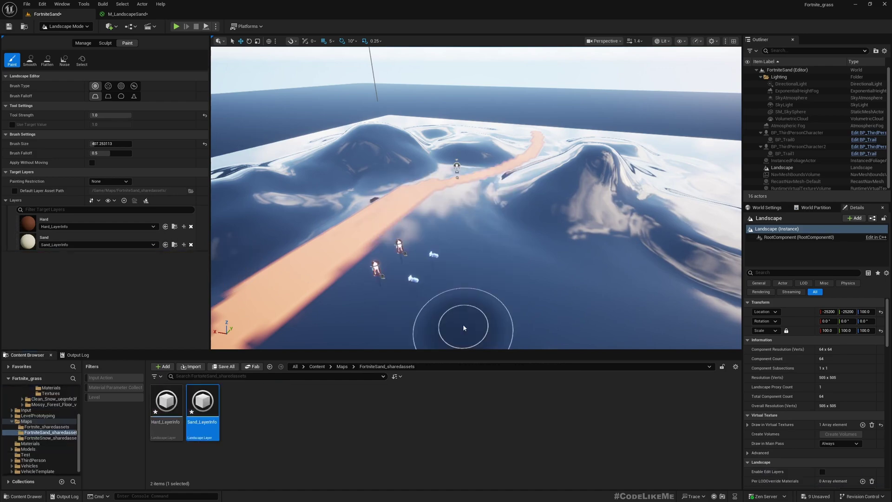
# Select the Sand target layer and paint a first patch of it on the flat ground near the characters.
pyautogui.click(88, 243)
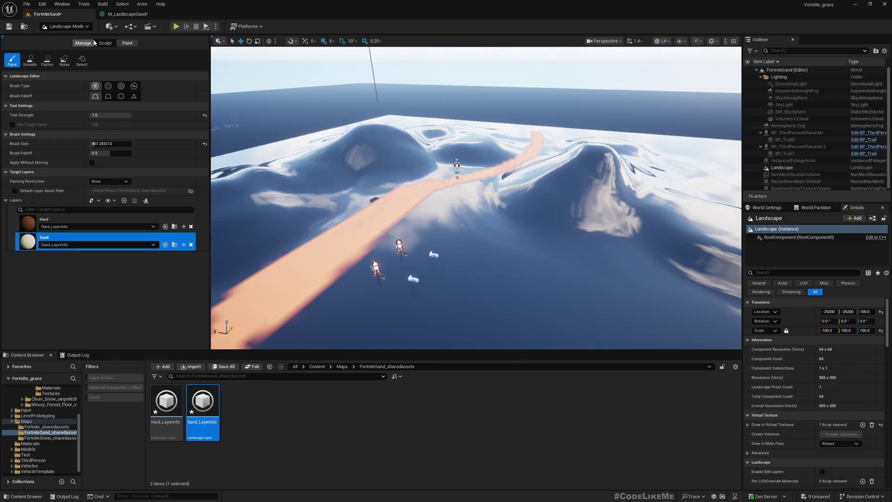
pyautogui.click(105, 43)
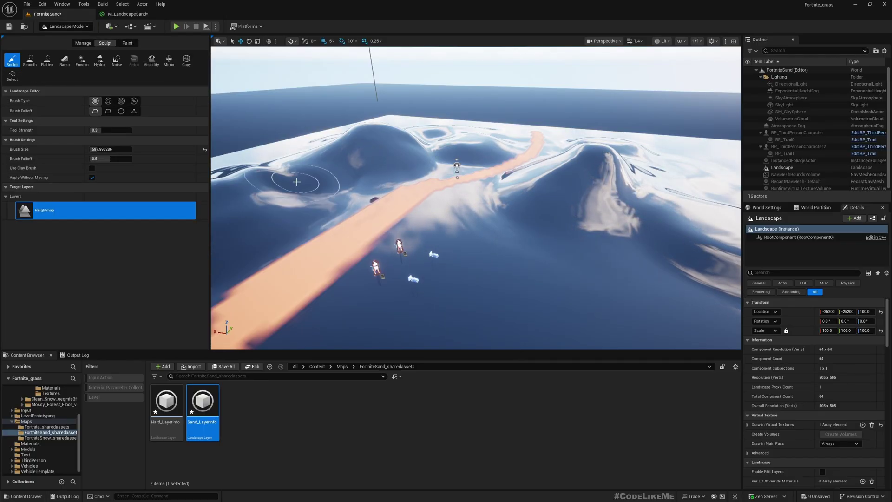
pyautogui.press('s')
pyautogui.moveTo(302, 187); pyautogui.dragTo(372, 197, button='right')
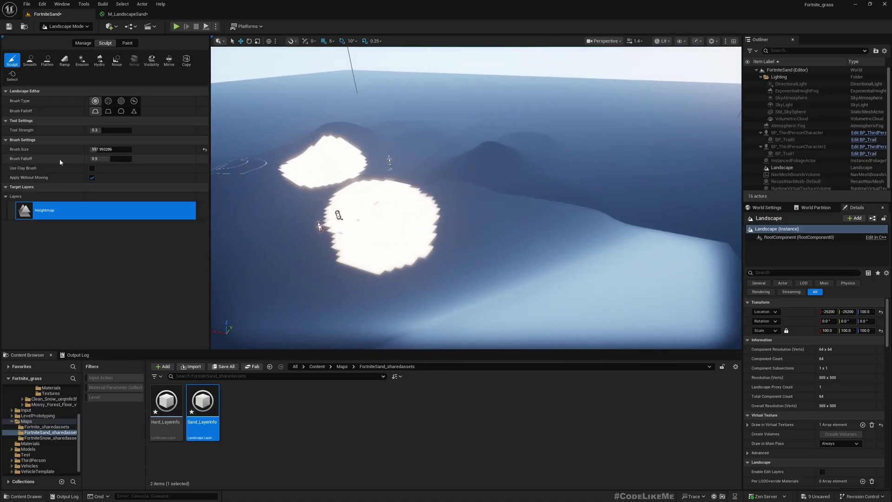
pyautogui.click(127, 43)
pyautogui.moveTo(445, 260)
pyautogui.mouseDown()
pyautogui.moveTo(529, 285)
pyautogui.moveTo(372, 295)
pyautogui.mouseUp()
pyautogui.moveTo(371, 295); pyautogui.dragTo(379, 291, button='right')
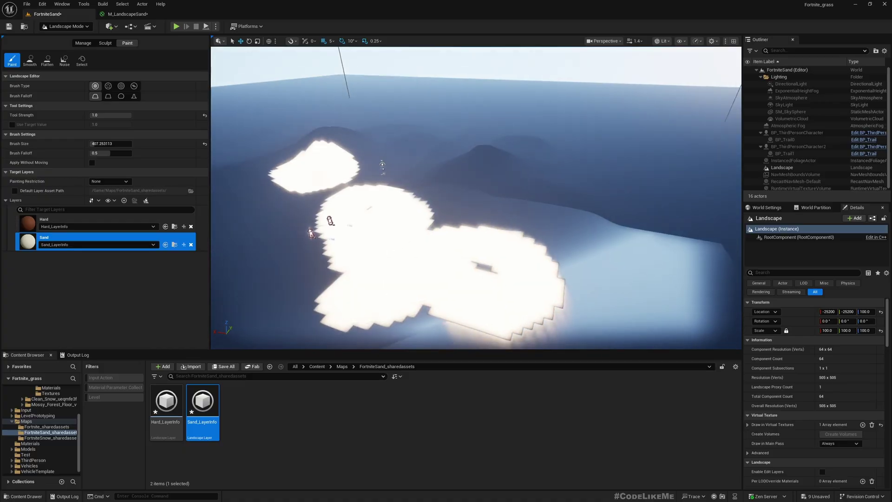
# Enlarge the brush size to 8192 and paint the Sand layer over the entire landscape, including its corners and edges.
pyautogui.scroll(-10, 382, 165)
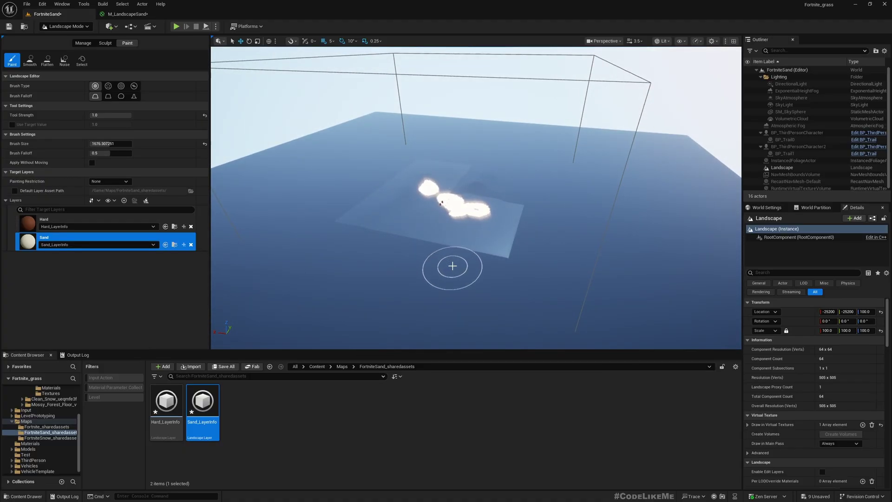
pyautogui.press(']')
pyautogui.press(']')
pyautogui.press(']')
pyautogui.press(']')
pyautogui.press(']')
pyautogui.press(']')
pyautogui.press(']')
pyautogui.press(']')
pyautogui.press(']')
pyautogui.press(']')
pyautogui.press(']')
pyautogui.press(']')
pyautogui.press(']')
pyautogui.press(']')
pyautogui.press(']')
pyautogui.press(']')
pyautogui.press(']')
pyautogui.press(']')
pyautogui.press(']')
pyautogui.press(']')
pyautogui.moveTo(474, 141)
pyautogui.mouseDown()
pyautogui.moveTo(301, 148)
pyautogui.moveTo(650, 209)
pyautogui.moveTo(708, 183)
pyautogui.moveTo(320, 126)
pyautogui.moveTo(488, 126)
pyautogui.mouseUp()
pyautogui.moveTo(488, 127)
pyautogui.mouseDown(button='right')
pyautogui.moveTo(371, 153)
pyautogui.moveTo(399, 144)
pyautogui.mouseUp(button='right')
pyautogui.moveTo(589, 128); pyautogui.dragTo(426, 114)
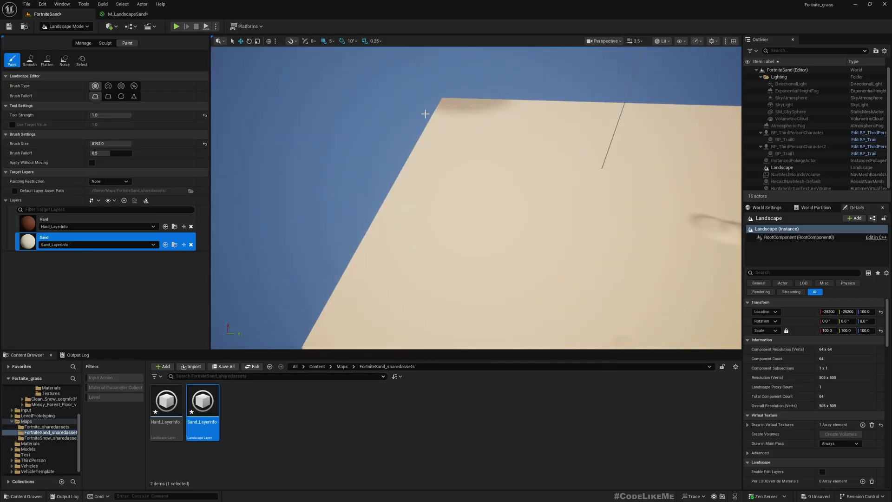
pyautogui.moveTo(534, 155)
pyautogui.mouseDown(button='right')
pyautogui.moveTo(650, 155)
pyautogui.moveTo(651, 118)
pyautogui.mouseUp(button='right')
pyautogui.moveTo(443, 116)
pyautogui.mouseDown()
pyautogui.moveTo(479, 135)
pyautogui.moveTo(401, 394)
pyautogui.mouseUp()
pyautogui.moveTo(420, 189); pyautogui.dragTo(604, 251, button='right')
pyautogui.moveTo(420, 189); pyautogui.dragTo(656, 163)
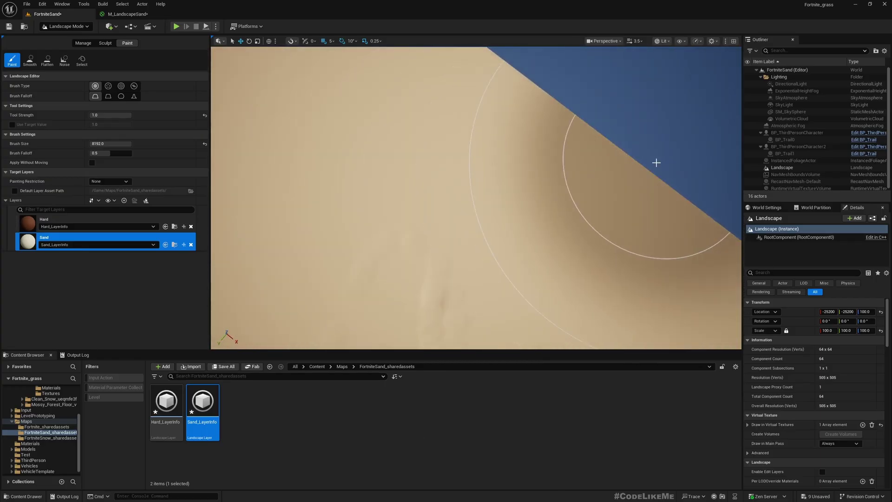
# Inspect the painted dunes up close and play-test the level in full screen.
pyautogui.moveTo(656, 162); pyautogui.dragTo(590, 160, button='right')
pyautogui.press('w')
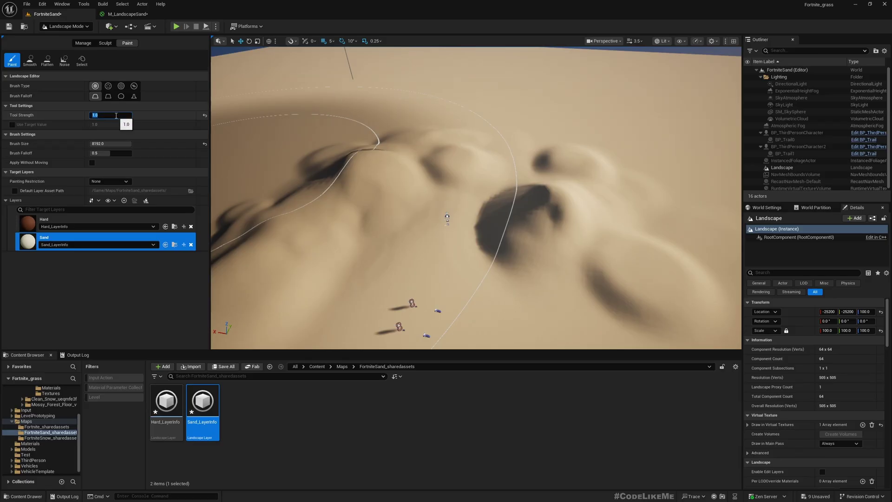
pyautogui.press('s')
pyautogui.moveTo(520, 185); pyautogui.dragTo(508, 200, button='right')
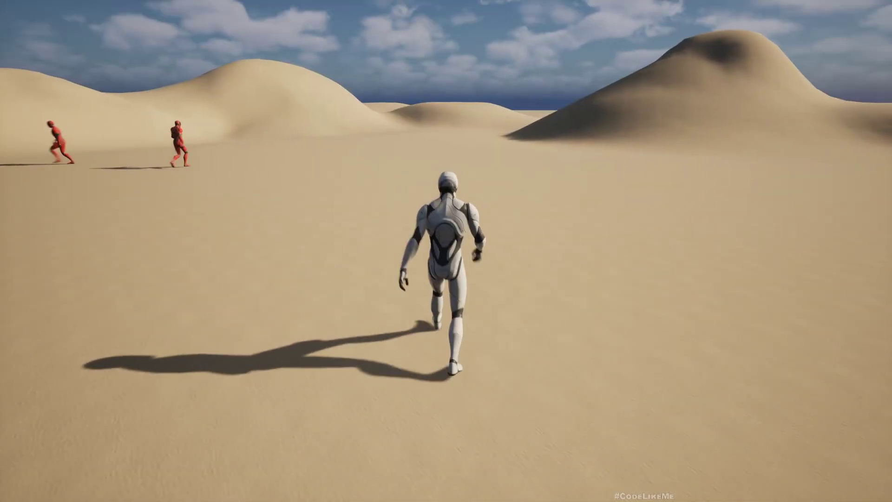
pyautogui.press('F11')
pyautogui.press('Escape')
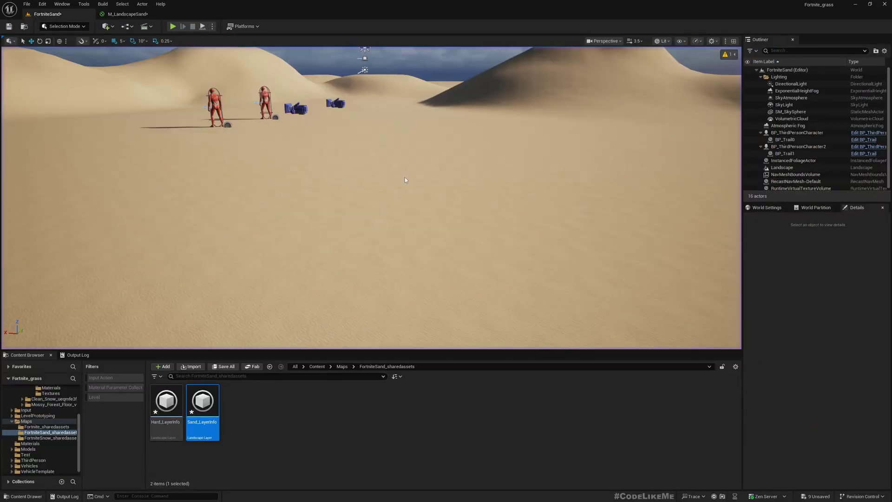
# Check the Sand landscape layer sample in the Displacement group of the M_LandscapeSand graph.
pyautogui.click(124, 16)
pyautogui.moveTo(355, 238); pyautogui.dragTo(426, 115, button='right')
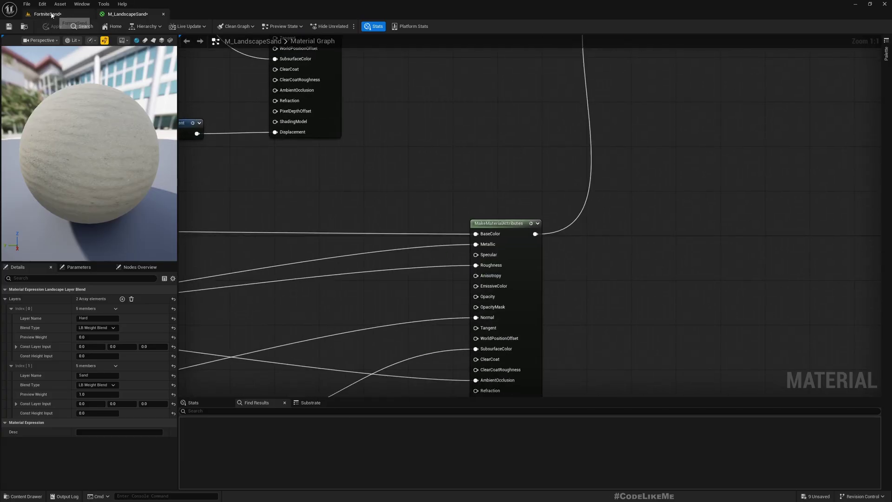
pyautogui.scroll(-6, 308, 228)
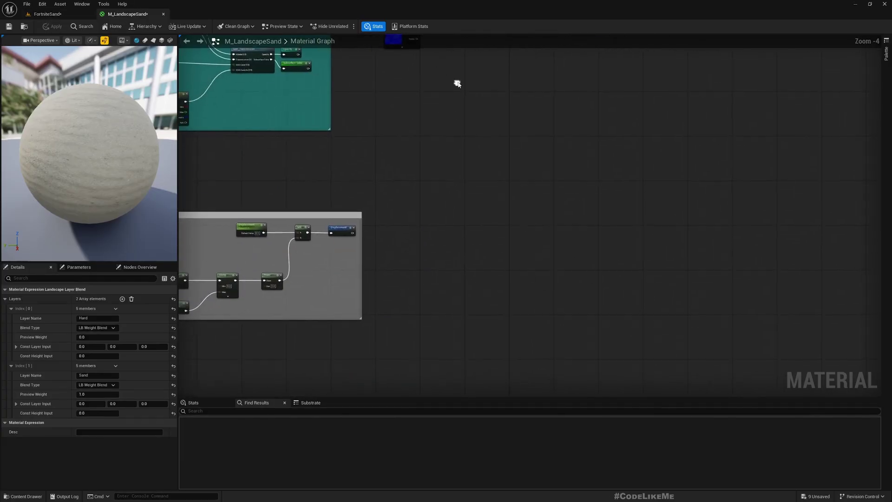
pyautogui.moveTo(278, 326); pyautogui.dragTo(439, 271, button='right')
pyautogui.scroll(4, 438, 189)
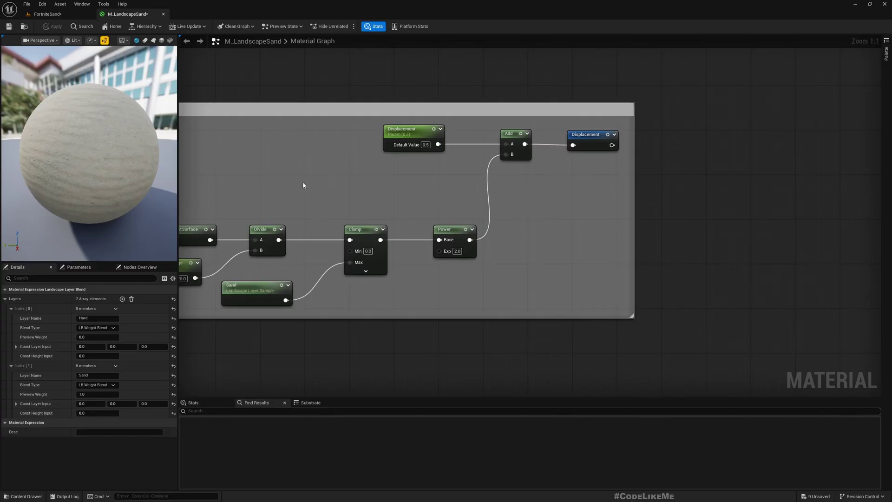
pyautogui.click(257, 290)
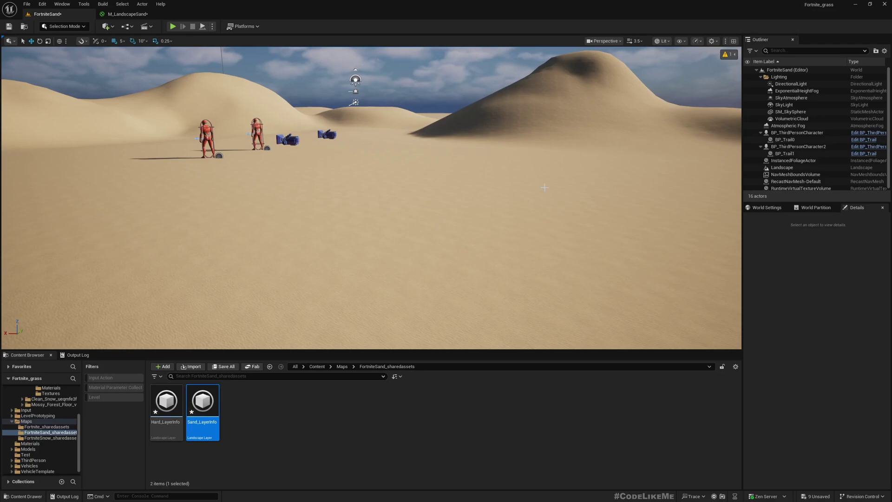
# Select the Landscape actor in the level and build its Nanite data.
pyautogui.click(785, 168)
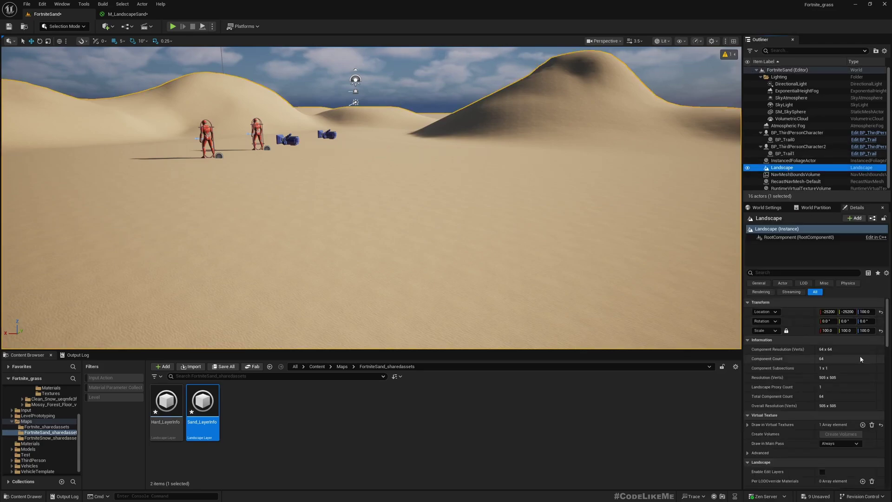
pyautogui.scroll(-5, 850, 389)
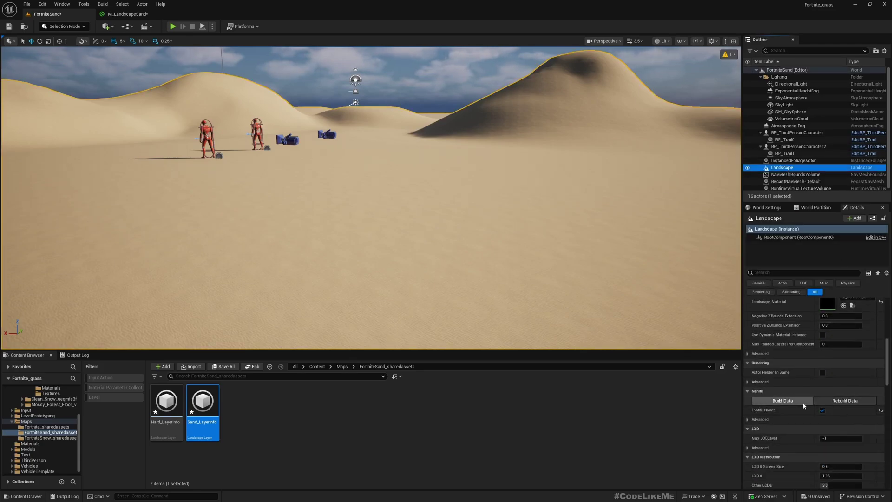
pyautogui.click(792, 401)
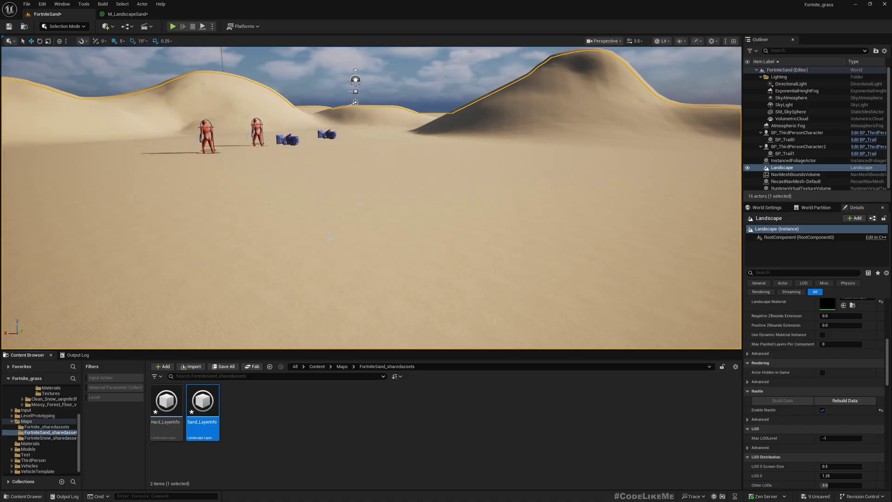
# Play-test the level in full screen, walking the character across the sand to examine its trails.
pyautogui.moveTo(330, 241); pyautogui.dragTo(363, 302, button='right')
pyautogui.press('w')
pyautogui.press('w')
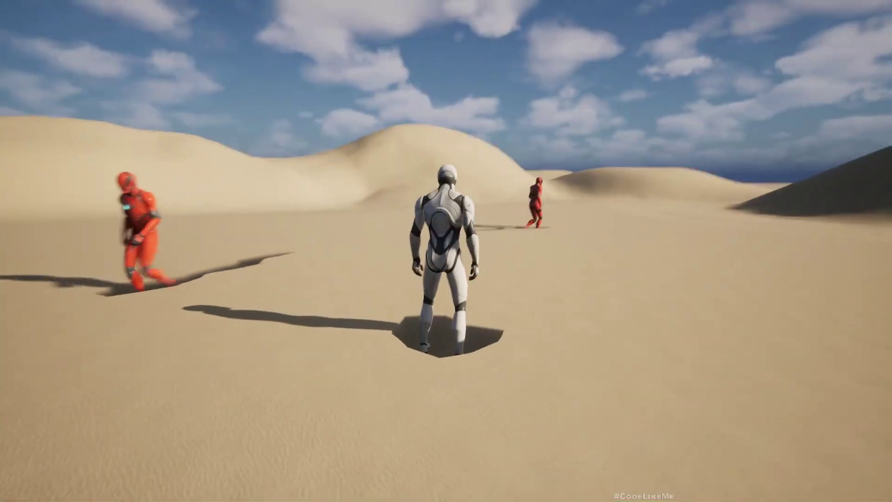
pyautogui.press('w')
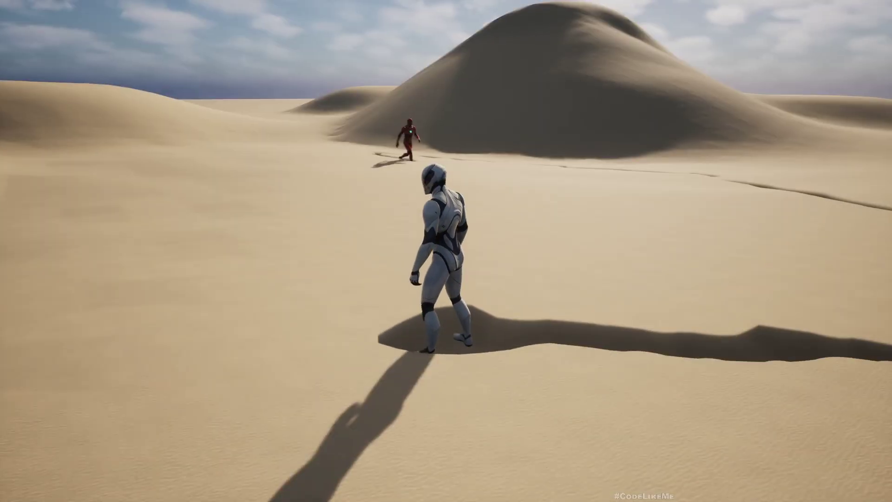
pyautogui.press('Escape')
pyautogui.press('F11')
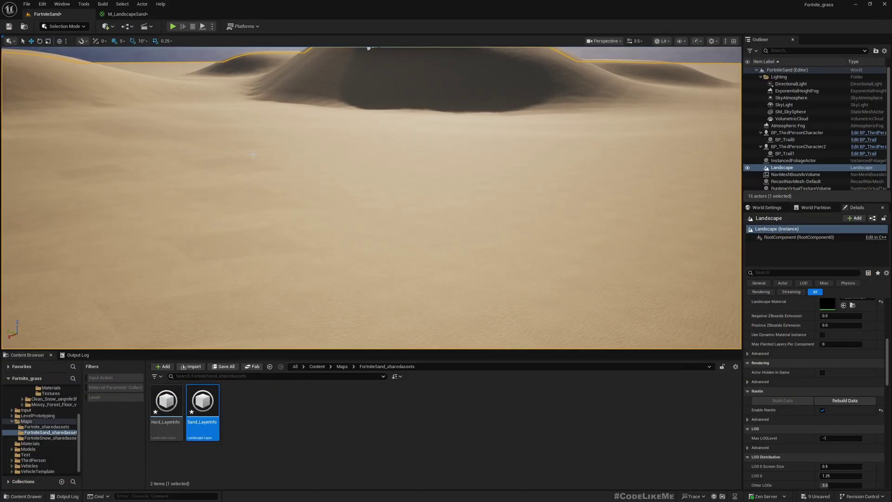
# Widen the Displacement comment box in the M_LandscapeSand graph to make room beyond the Displacement node.
pyautogui.moveTo(253, 154); pyautogui.dragTo(257, 142, button='right')
pyautogui.click(116, 15)
pyautogui.moveTo(312, 267); pyautogui.dragTo(348, 226, button='right')
pyautogui.scroll(-3, 463, 200)
pyautogui.moveTo(649, 168); pyautogui.dragTo(574, 202, button='right')
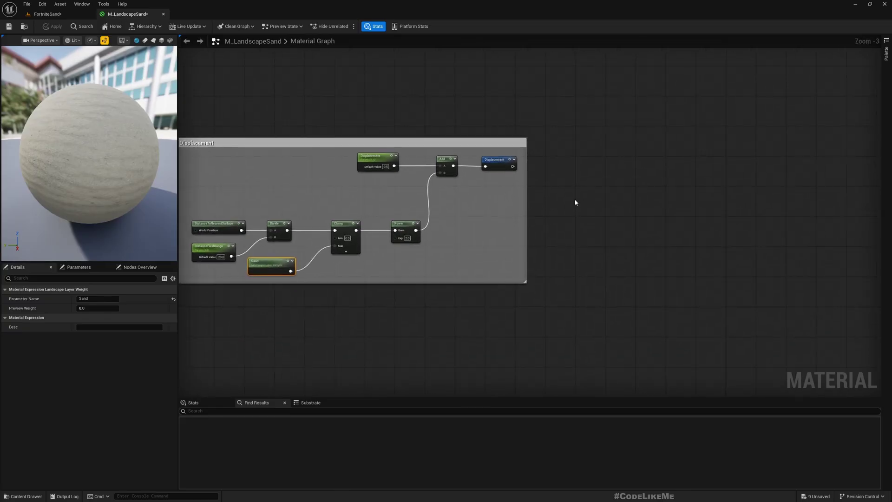
pyautogui.moveTo(525, 192); pyautogui.dragTo(713, 193)
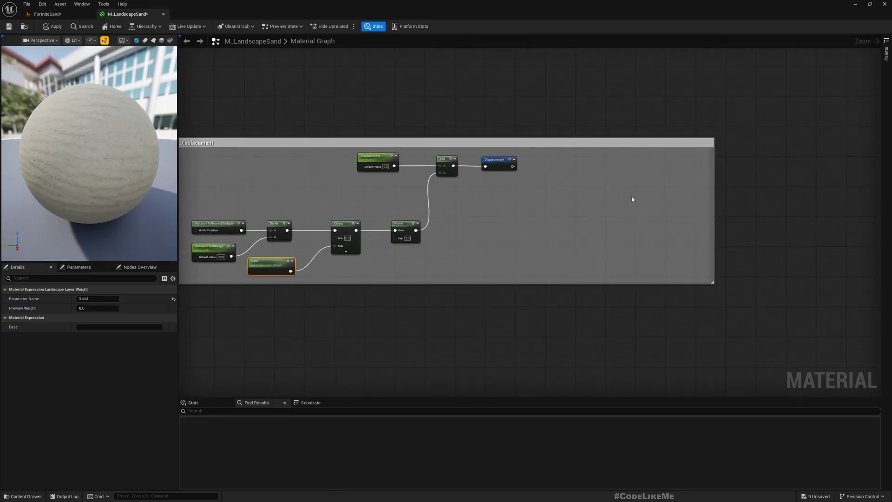
# Shift the Clamp, Power, Add and both Displacement nodes away from Divide to make room in the Displacement group.
pyautogui.moveTo(592, 271); pyautogui.dragTo(592, 272)
pyautogui.scroll(2, 363, 228)
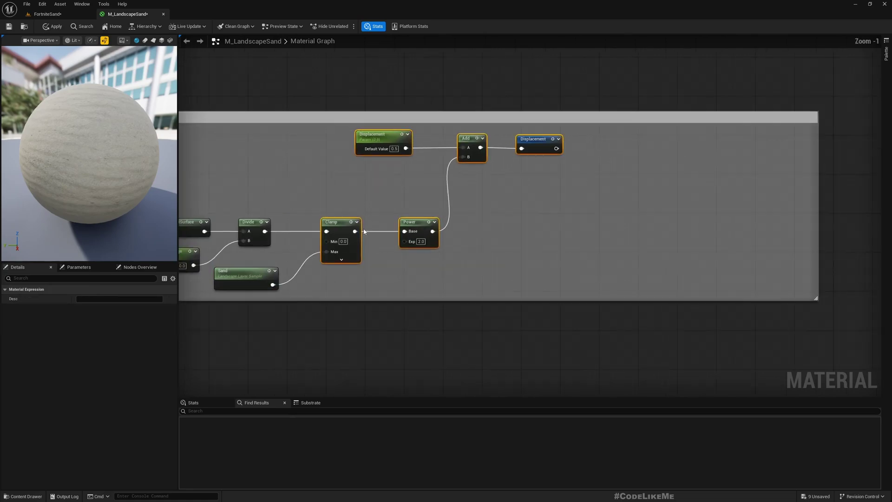
pyautogui.moveTo(338, 220); pyautogui.dragTo(441, 221)
pyautogui.scroll(1, 280, 264)
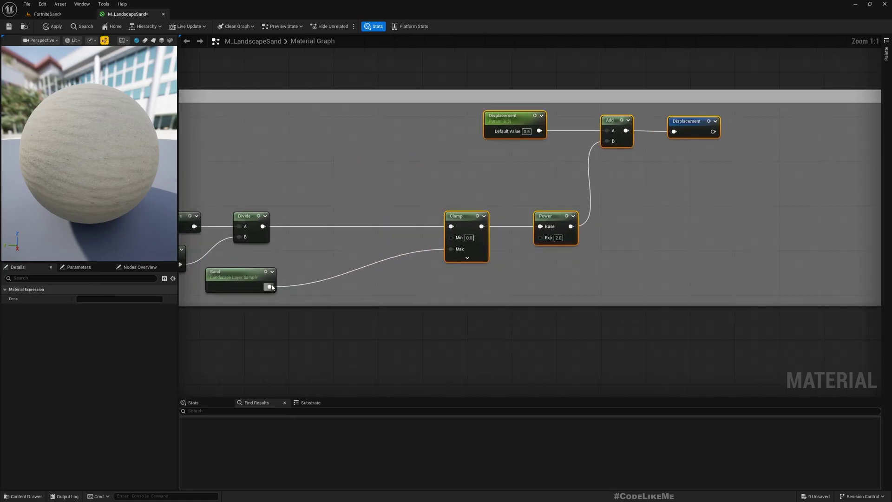
# Insert a Clamp node between the Sand landscape layer sample and the Max input of the existing Clamp.
pyautogui.moveTo(327, 266); pyautogui.dragTo(327, 266)
pyautogui.write('clamp')
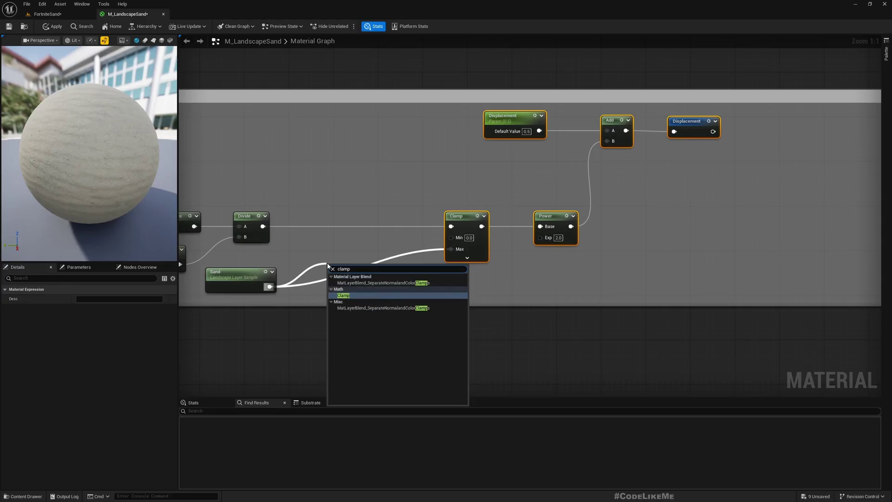
pyautogui.press('Return')
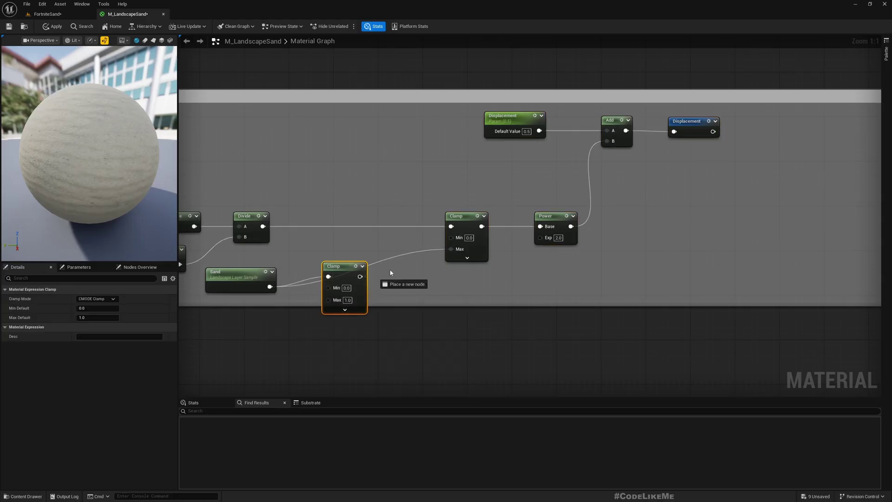
pyautogui.moveTo(344, 269); pyautogui.dragTo(378, 242)
# Promote the new Clamp's Max input to a MaxDepth parameter of 0.4, enlarge the comment box around it, and apply the material.
pyautogui.rightClick(366, 272)
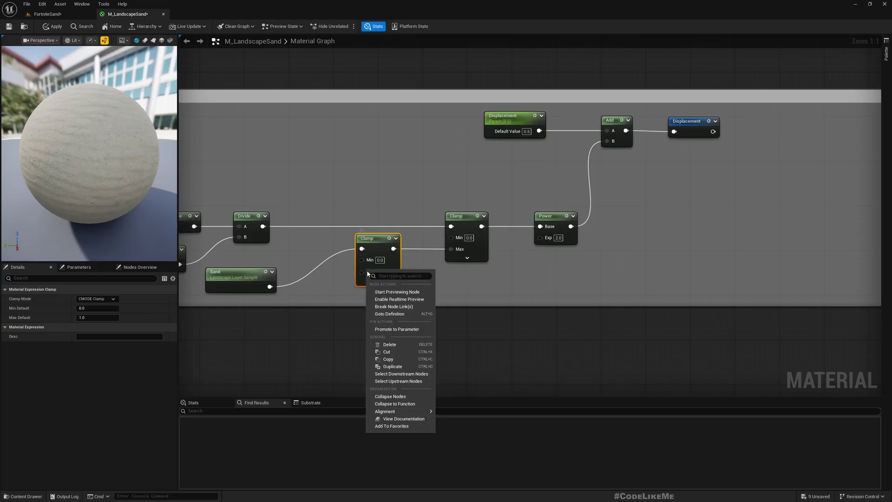
pyautogui.click(390, 330)
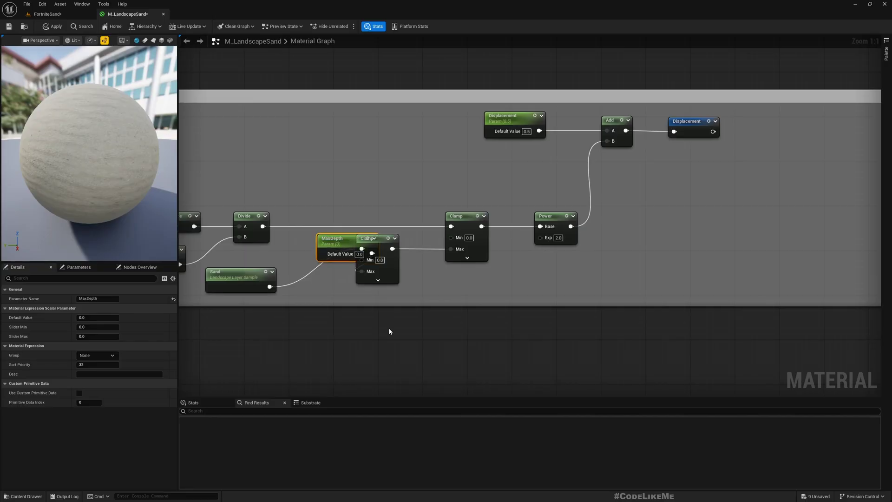
pyautogui.moveTo(328, 306); pyautogui.dragTo(323, 385)
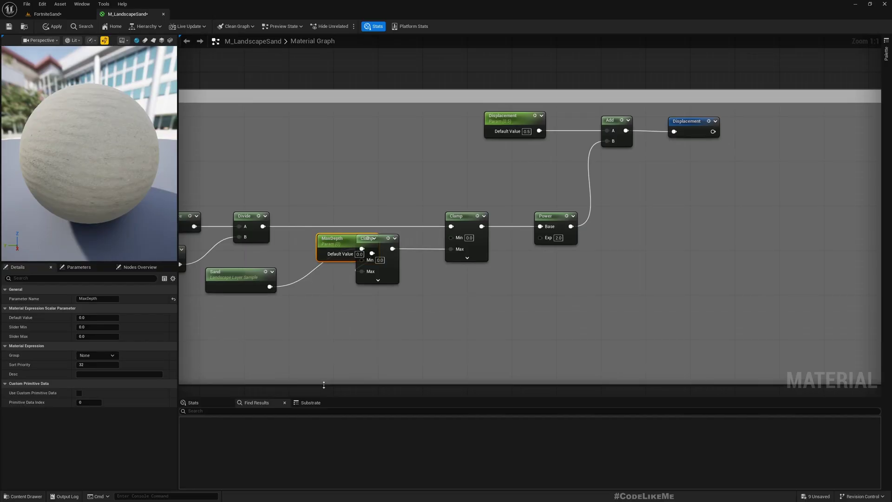
pyautogui.moveTo(331, 240); pyautogui.dragTo(235, 310)
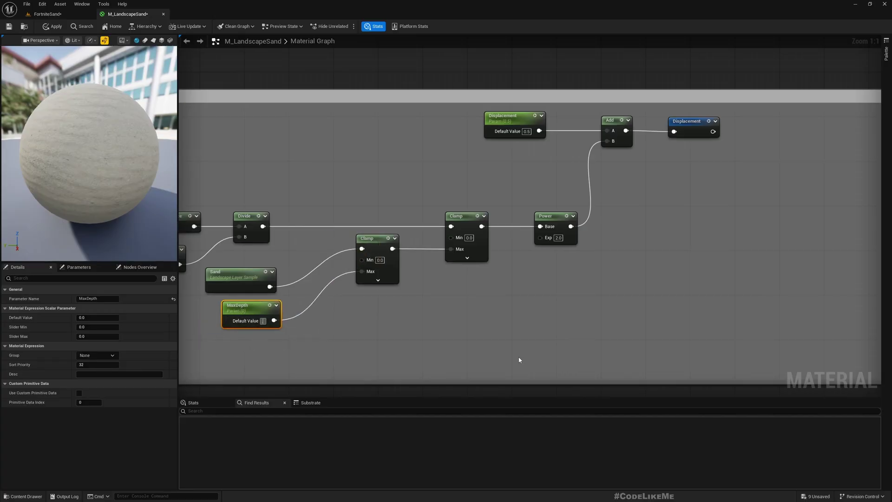
pyautogui.click(53, 27)
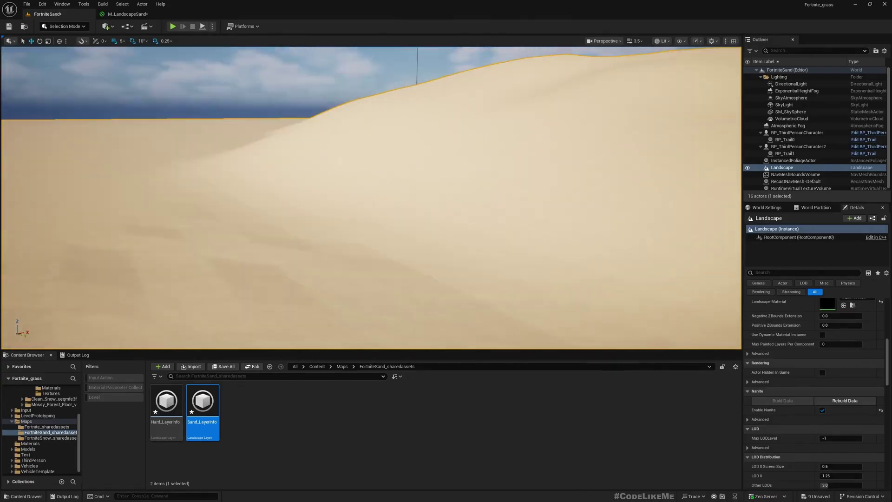
# Inspect the sand around the mannequin's feet and play-test the level, running the character around to examine the trail depth.
pyautogui.moveTo(361, 191); pyautogui.dragTo(463, 232, button='right')
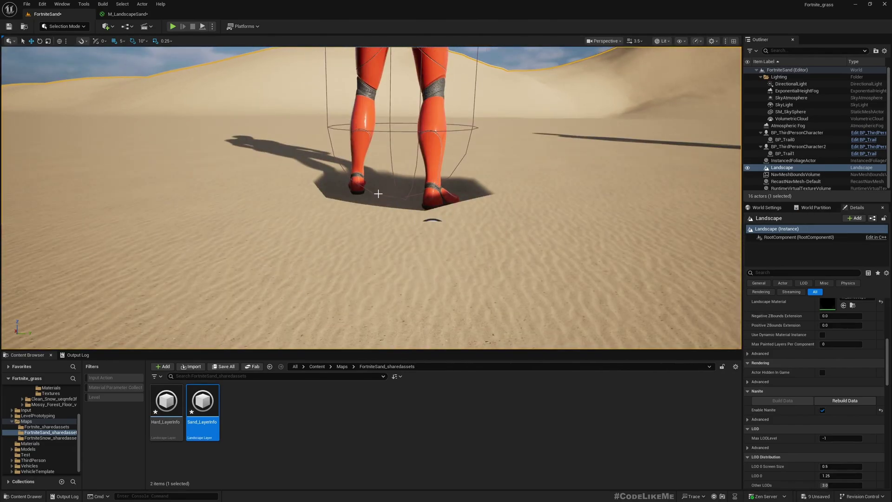
pyautogui.moveTo(378, 193); pyautogui.dragTo(378, 193, button='right')
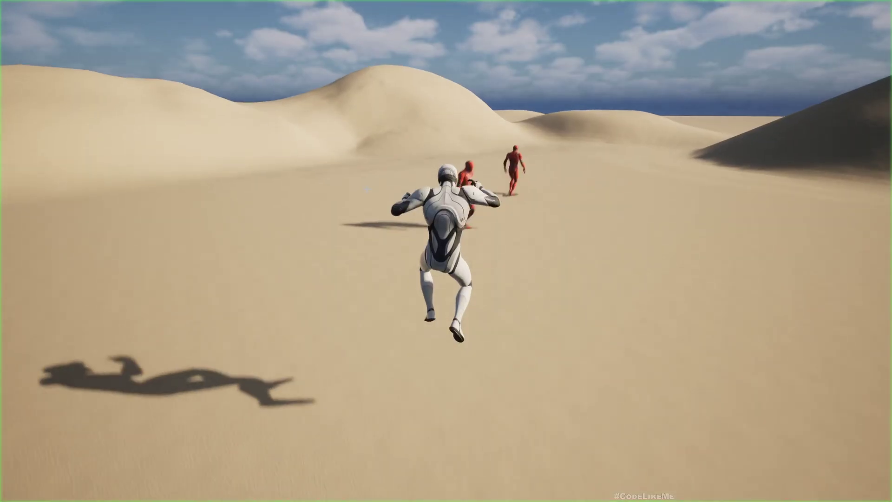
pyautogui.press('w')
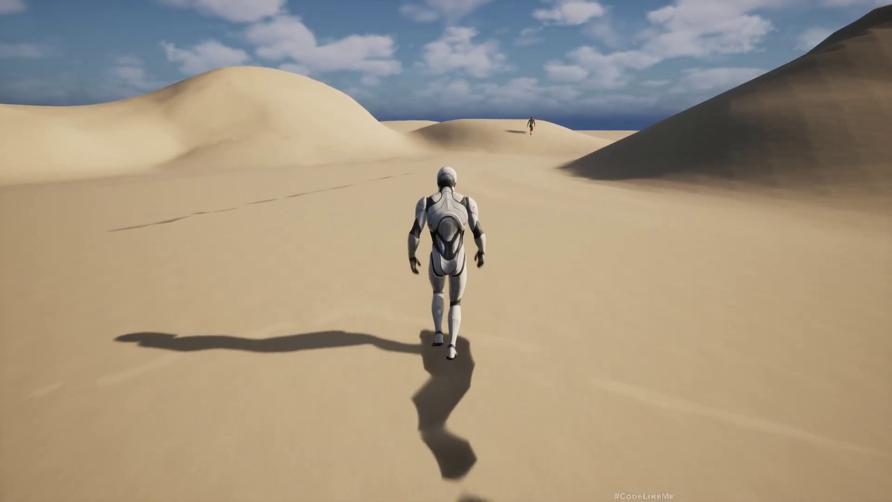
pyautogui.press('w')
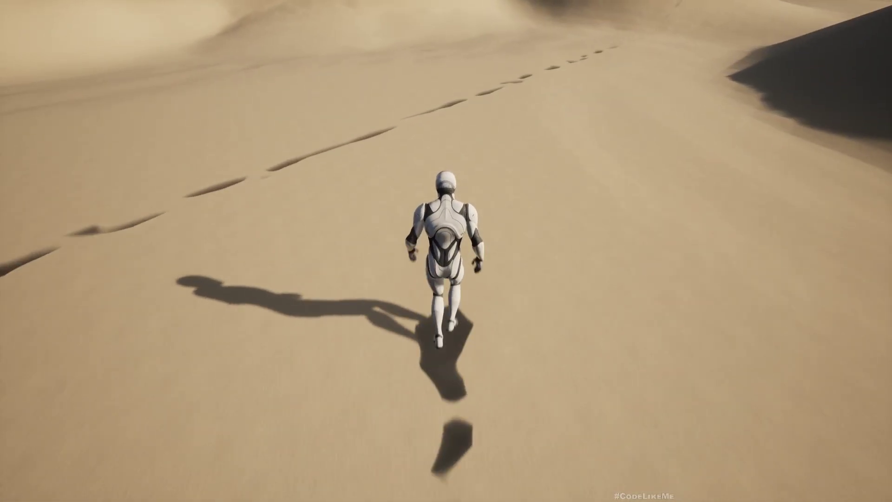
pyautogui.press('d')
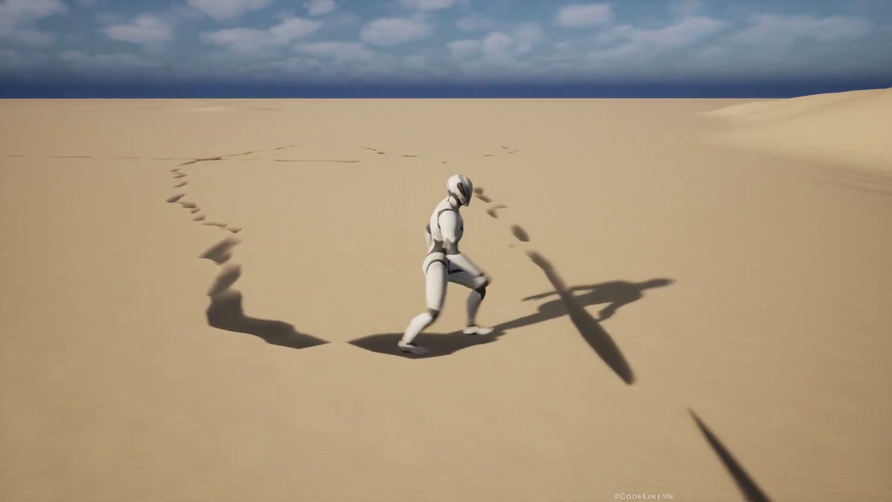
pyautogui.press('d')
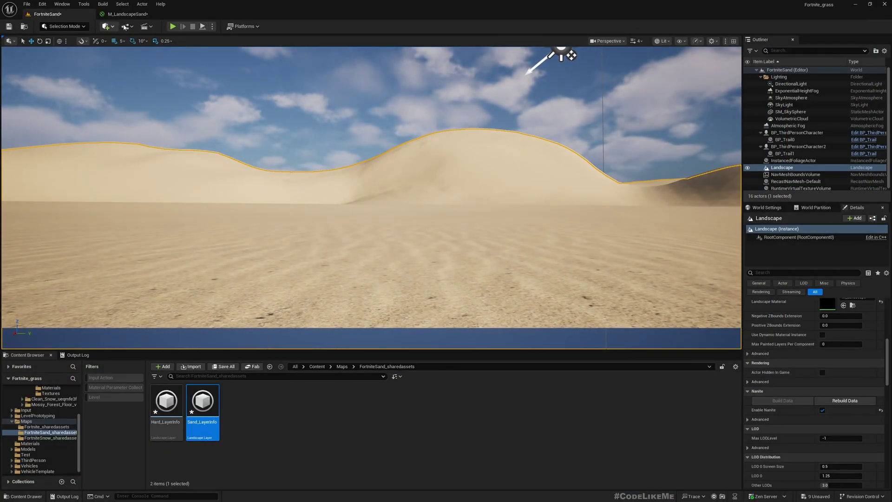
# Connect the final Clamp's output directly to the Add node's B input in M_LandscapeSand, bypassing Power, and apply the material.
pyautogui.click(127, 14)
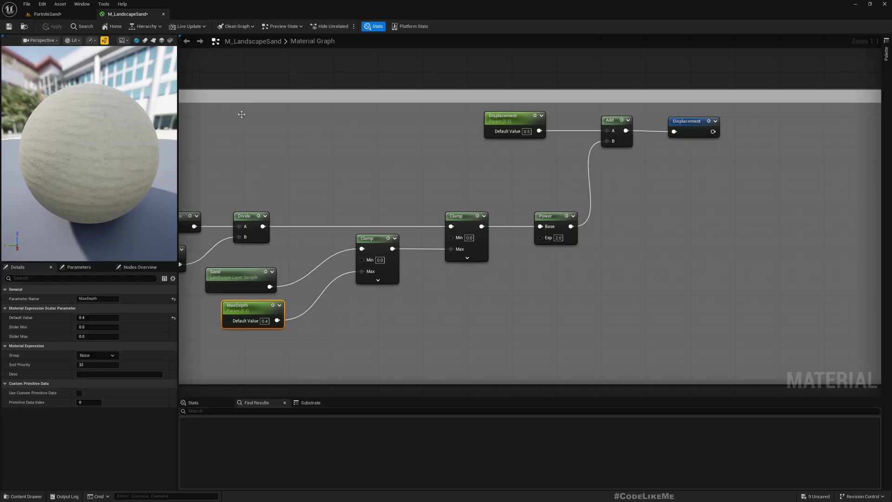
pyautogui.moveTo(558, 264); pyautogui.dragTo(483, 288, button='right')
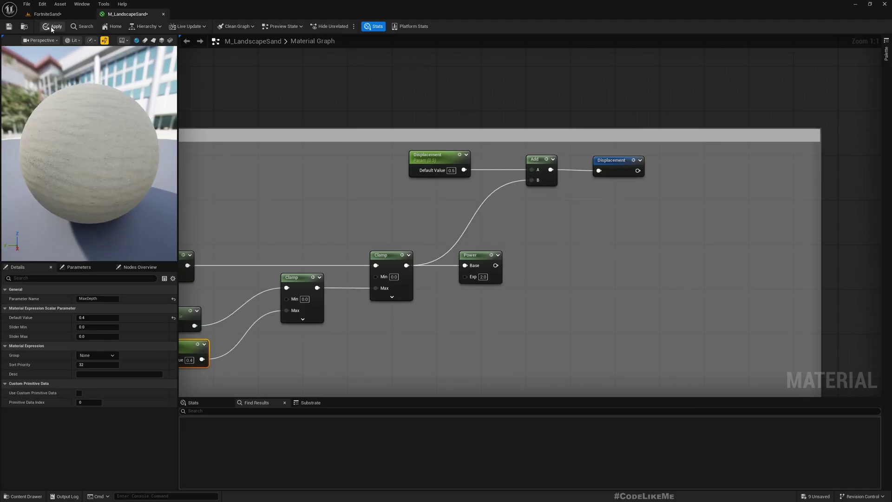
pyautogui.click(59, 13)
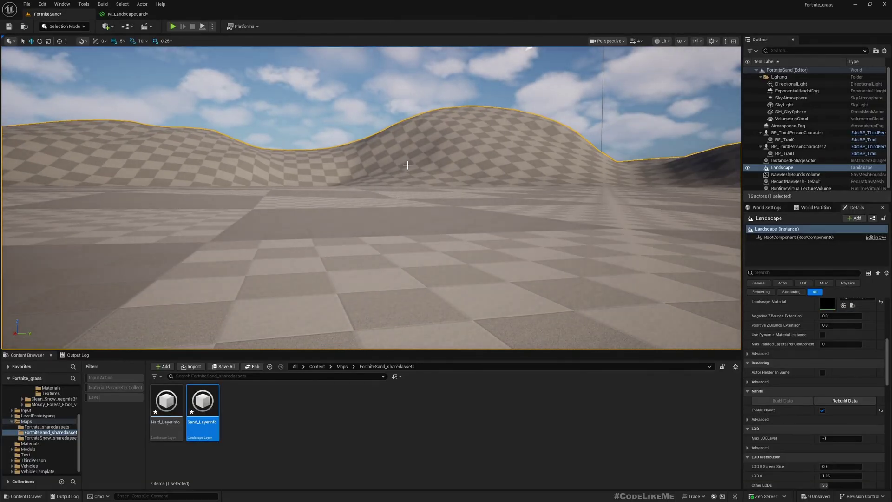
# Play-test the level in full screen, walking the character over the sand to examine trails made without the Power node.
pyautogui.press('F11')
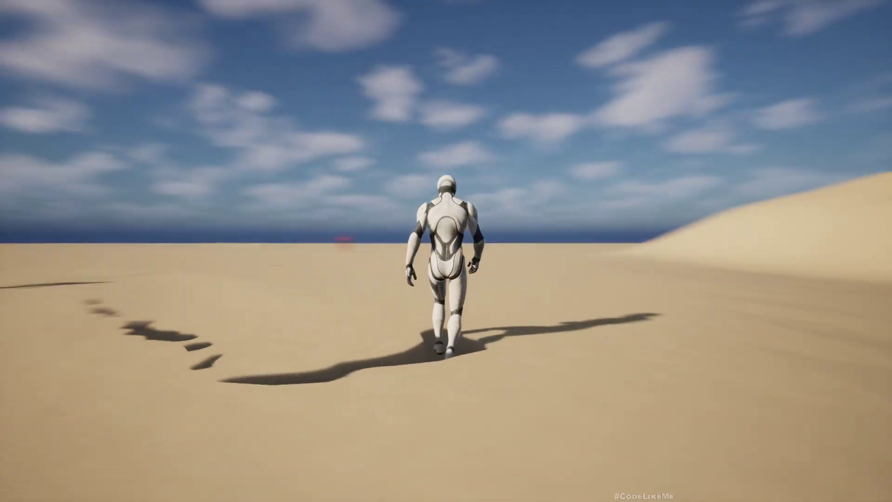
pyautogui.press('w')
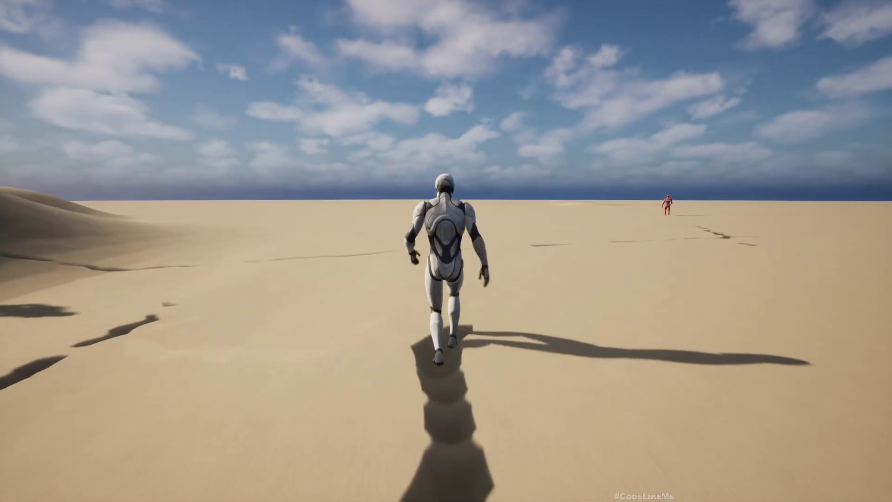
pyautogui.press('w')
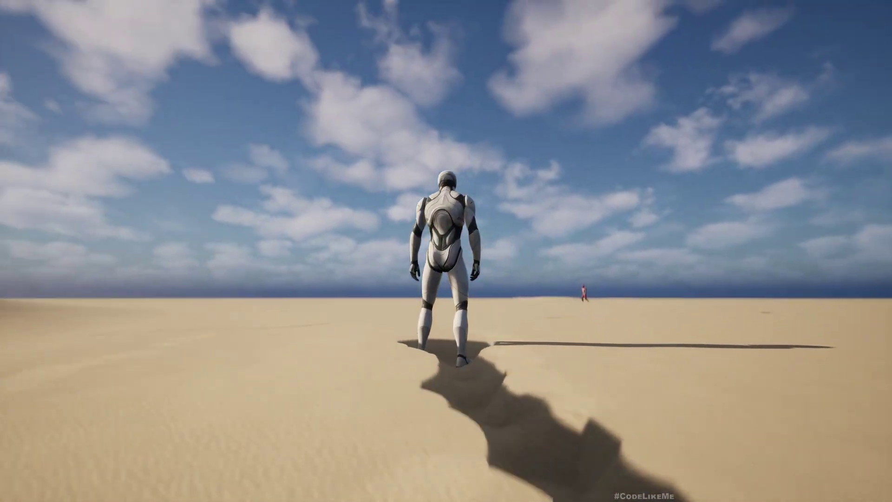
pyautogui.press('w')
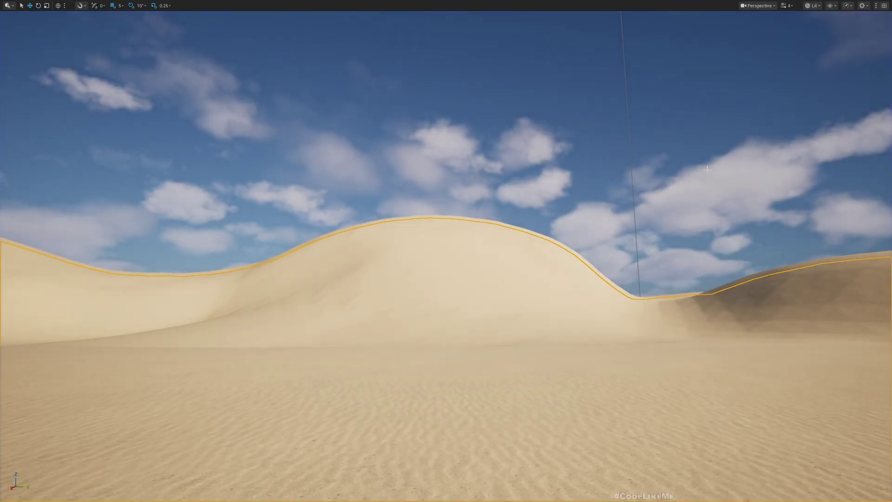
pyautogui.press('F11')
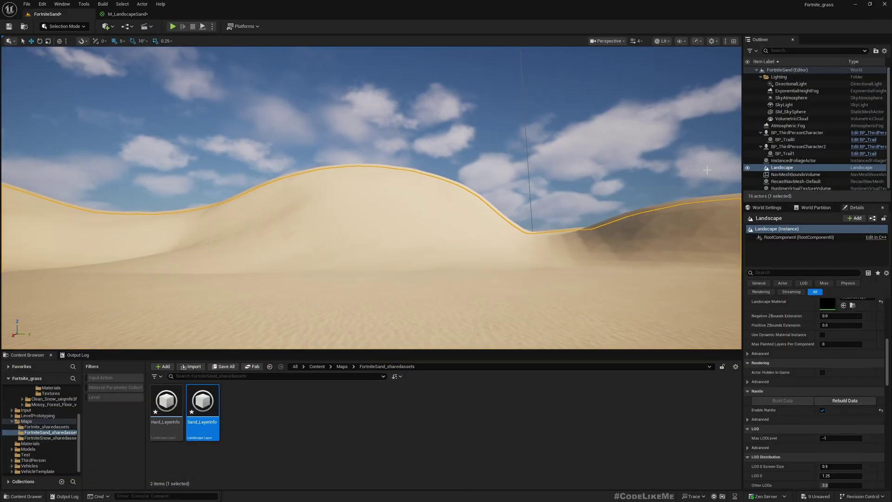
# Set the MaxDepth parameter's default value to 0.2 in M_LandscapeSand and apply the material.
pyautogui.click(130, 15)
pyautogui.moveTo(288, 213); pyautogui.dragTo(268, 291, button='right')
pyautogui.moveTo(318, 267); pyautogui.dragTo(567, 202, button='right')
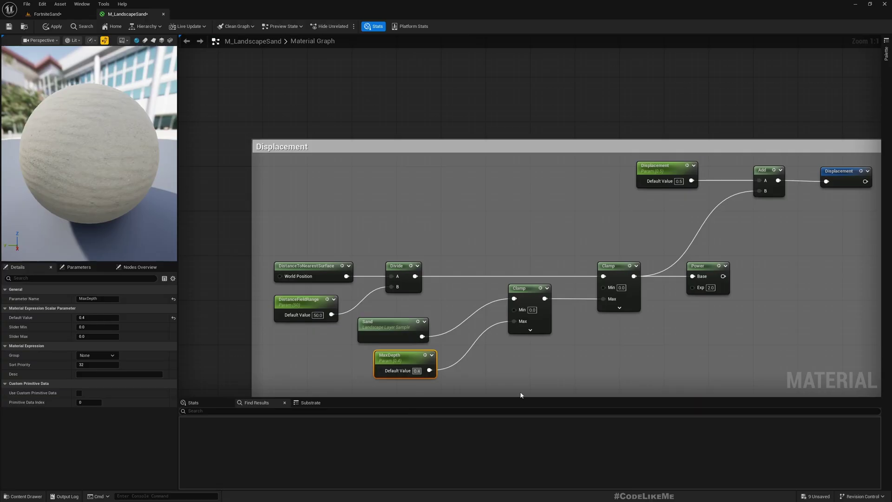
pyautogui.click(49, 14)
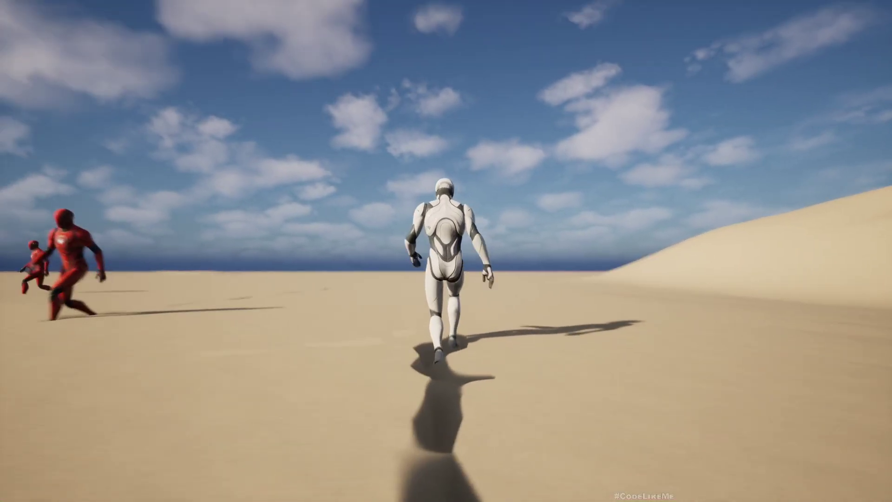
# Play-test the reduced trail depth with the character, rechecking the Displacement group in M_LandscapeSand between walks.
pyautogui.press('w')
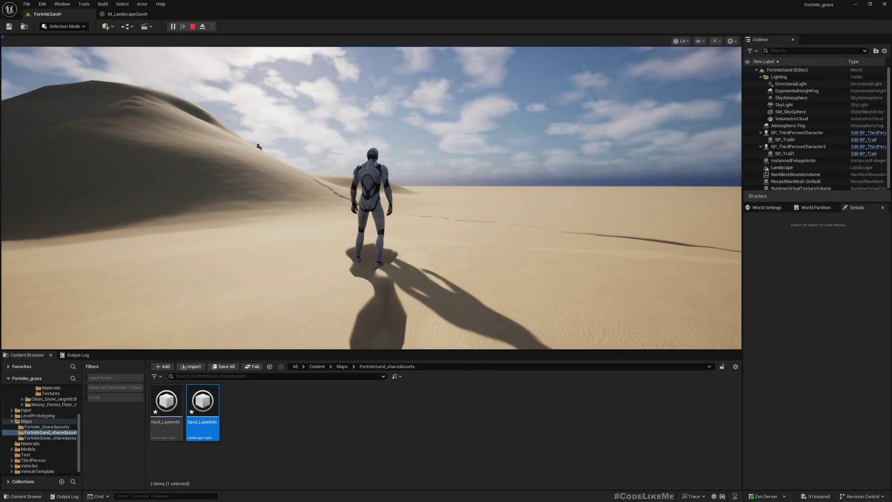
pyautogui.click(138, 14)
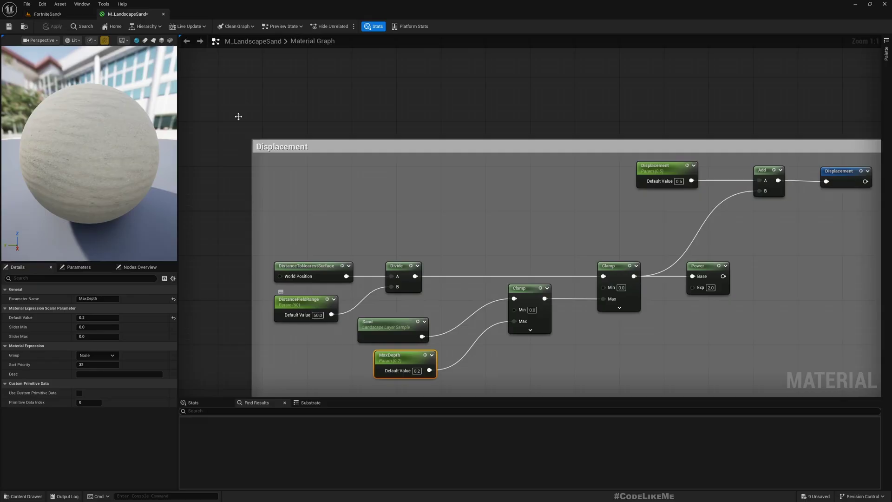
pyautogui.click(40, 16)
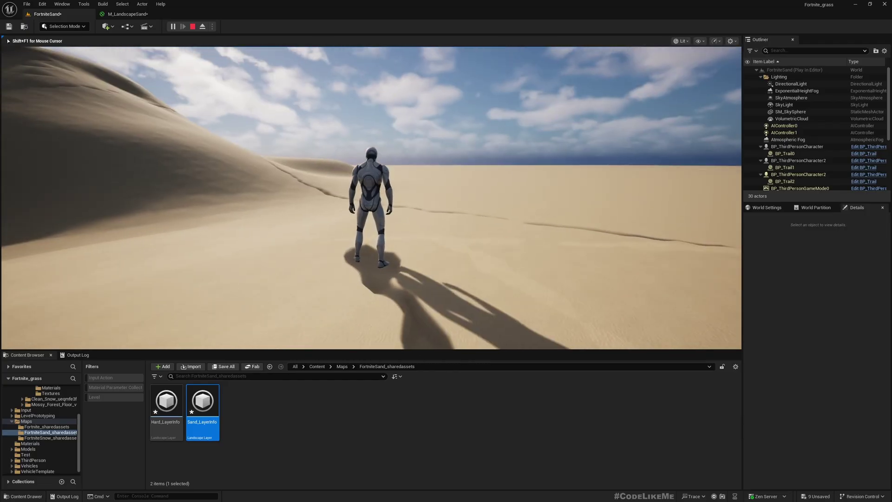
pyautogui.press('F11')
pyautogui.press('w')
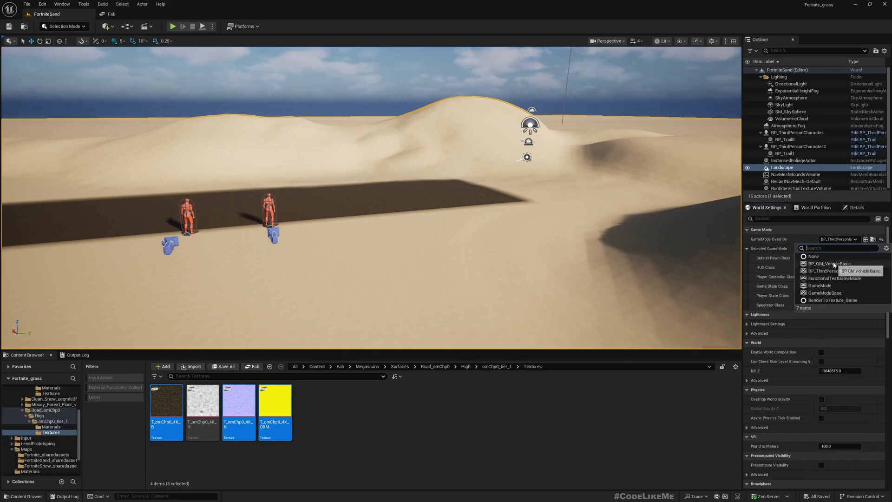
# Override the level's game mode with BP_GM_VehicleBasic and play-test it, driving the buggy across the road strip and sand.
pyautogui.click(830, 263)
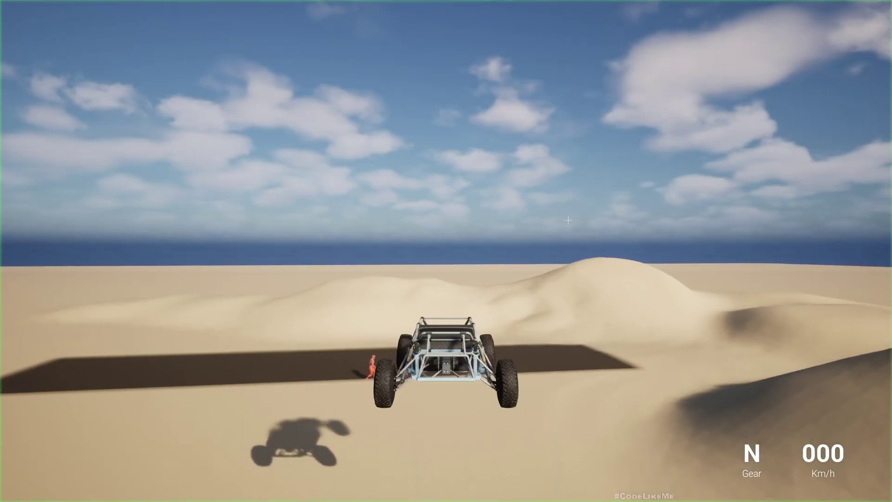
pyautogui.press('w')
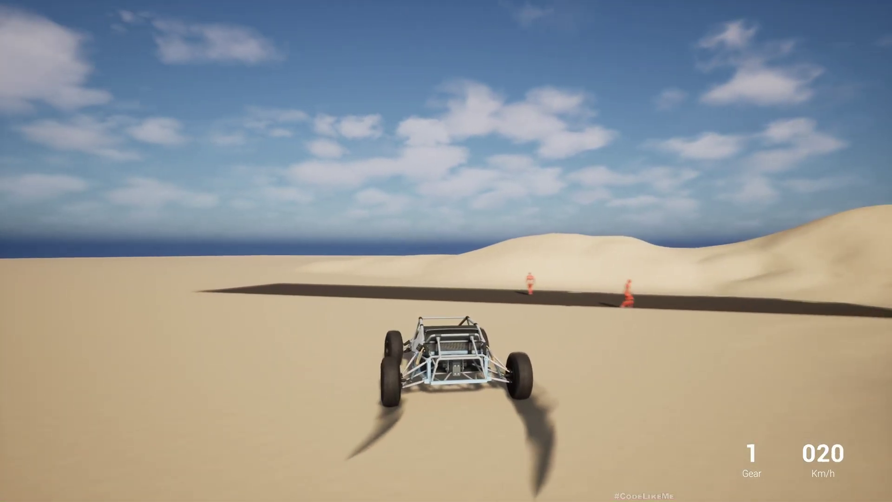
pyautogui.press('d')
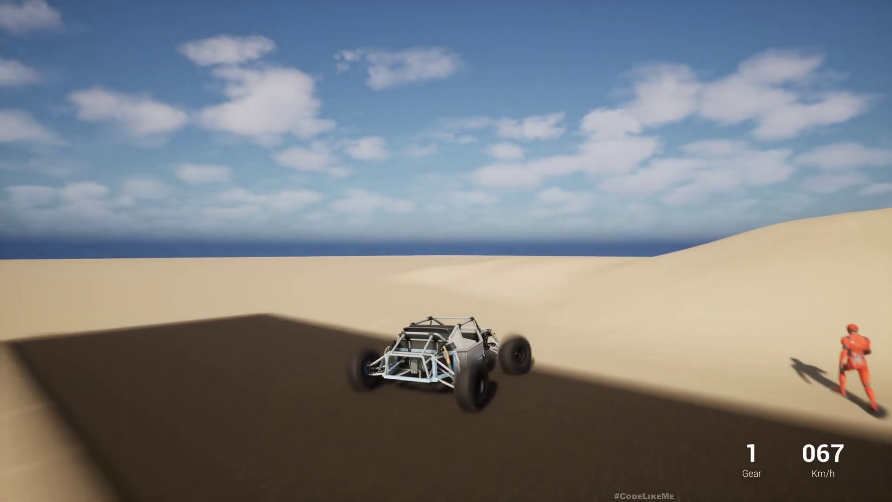
pyautogui.press('a')
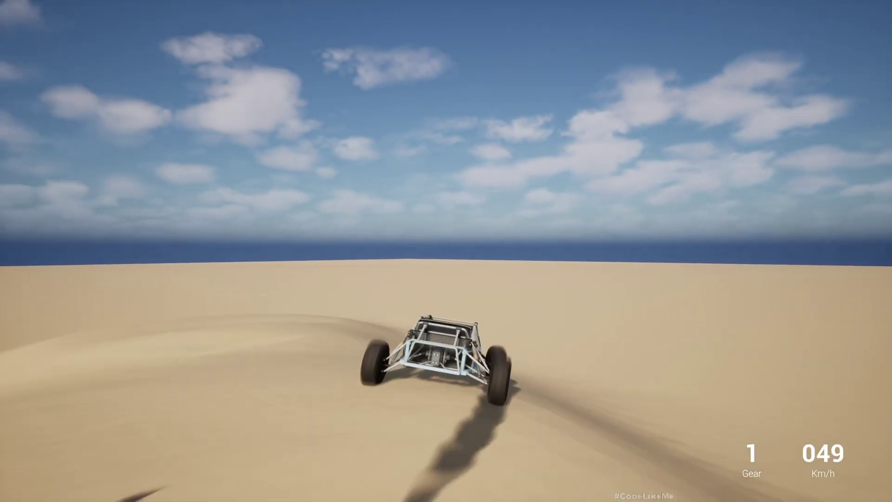
pyautogui.press('d')
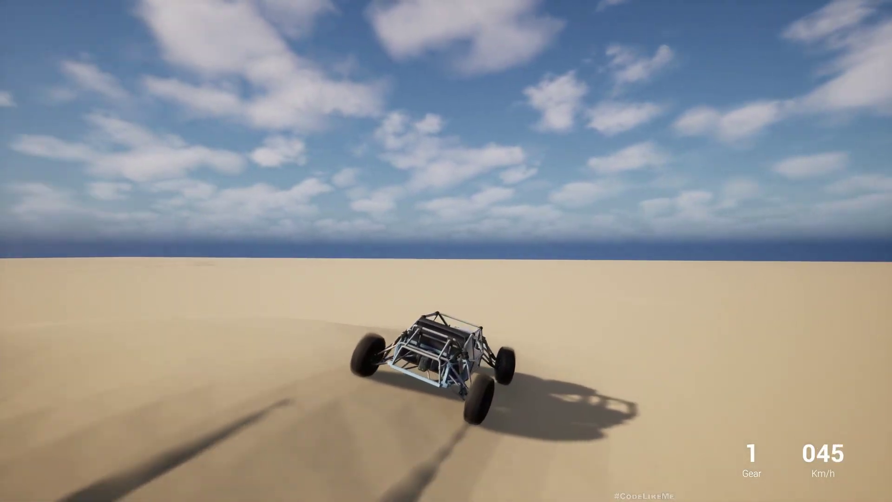
pyautogui.press('a')
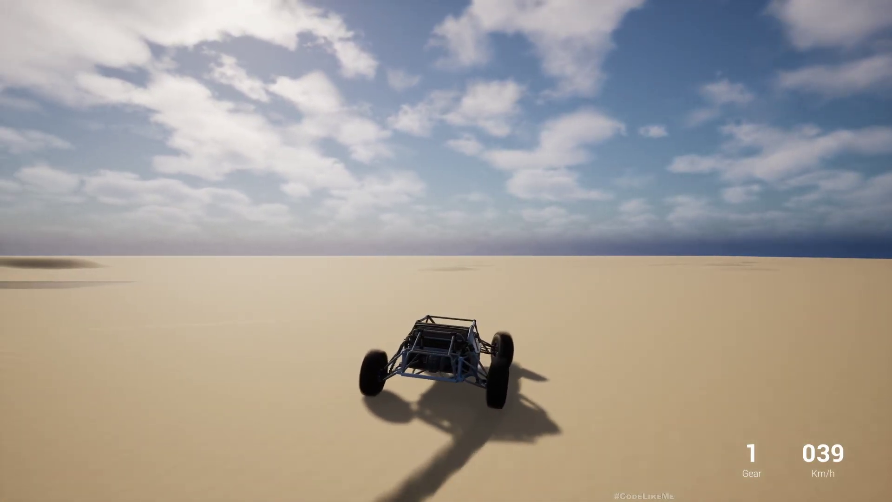
# Steer the buggy to one side across the open sand to finish the vehicle play-test.
pyautogui.press('a')
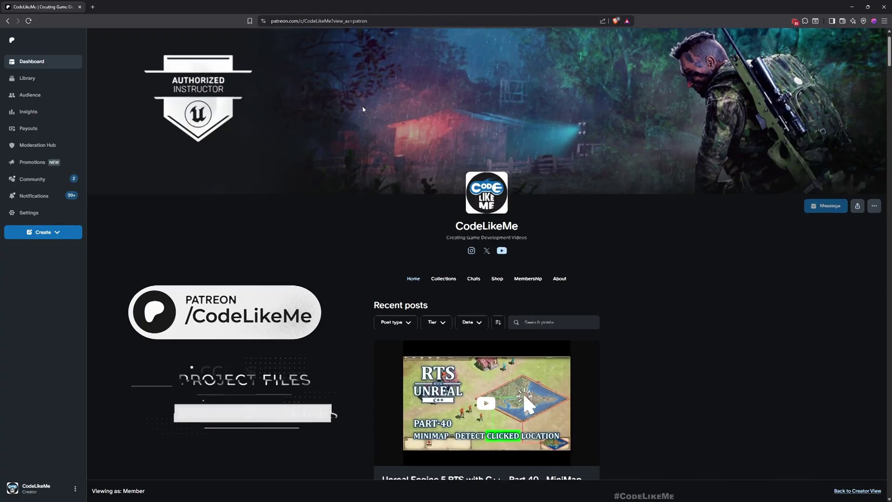
# Switch to the CodeLikeMe Patreon page in the browser and look through the recent tutorial posts and their project files.
pyautogui.scroll(-4, 325, 125)
pyautogui.scroll(-5, 284, 144)
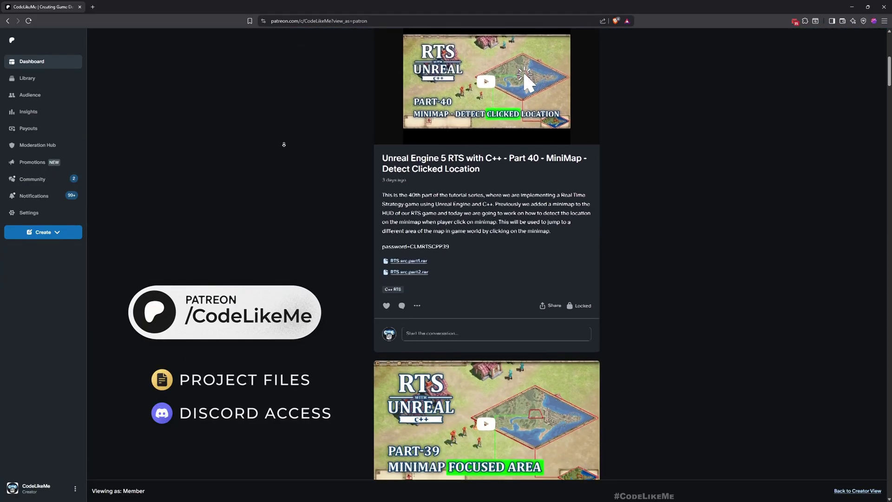
pyautogui.scroll(-6, 284, 144)
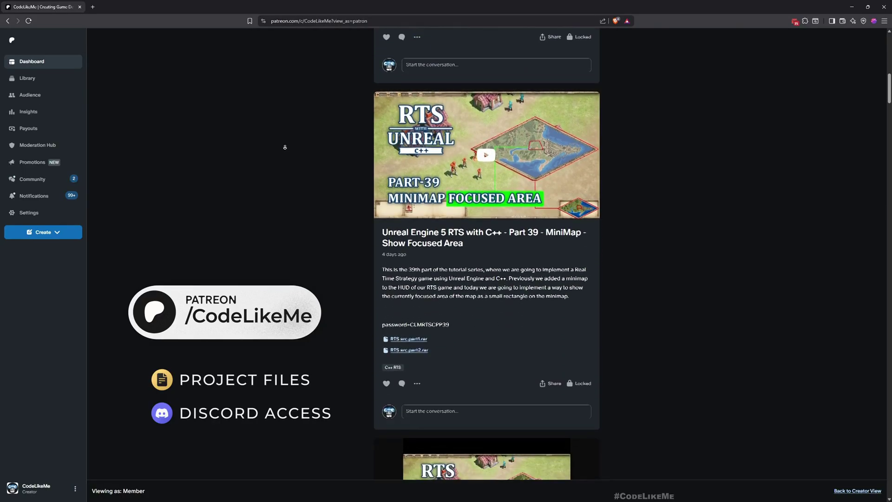
pyautogui.scroll(-7, 285, 147)
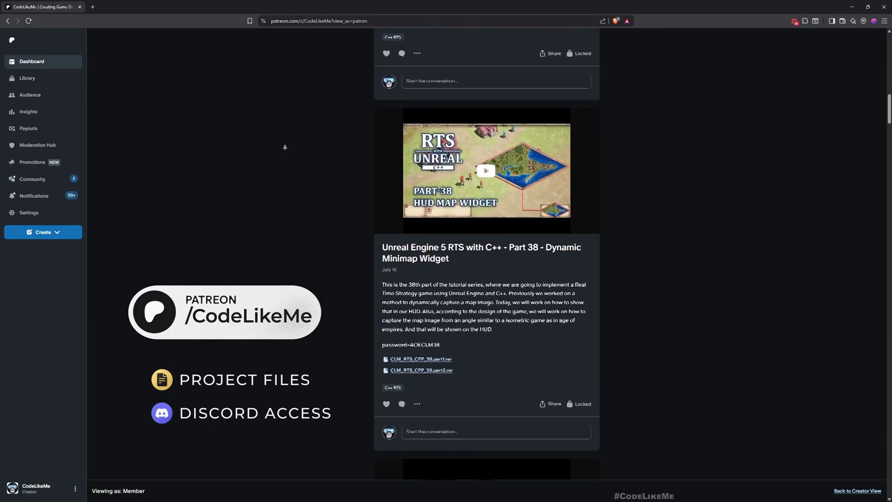
pyautogui.scroll(-7, 285, 146)
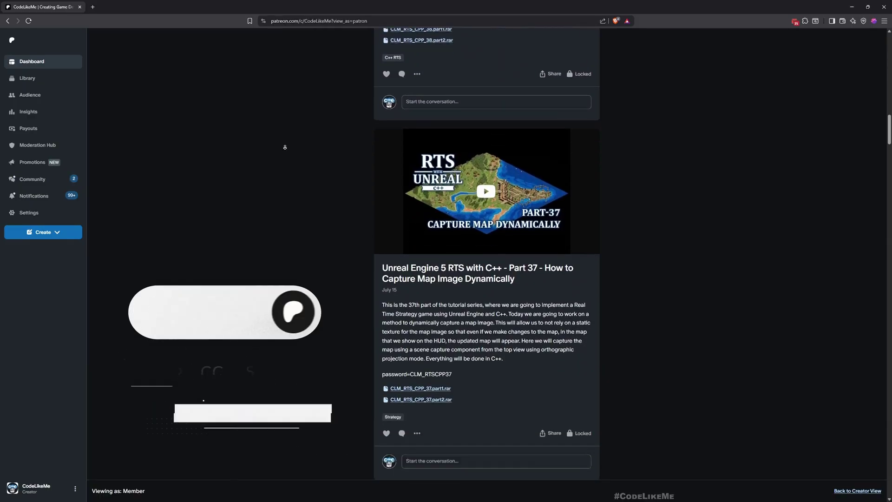
pyautogui.scroll(-6, 284, 147)
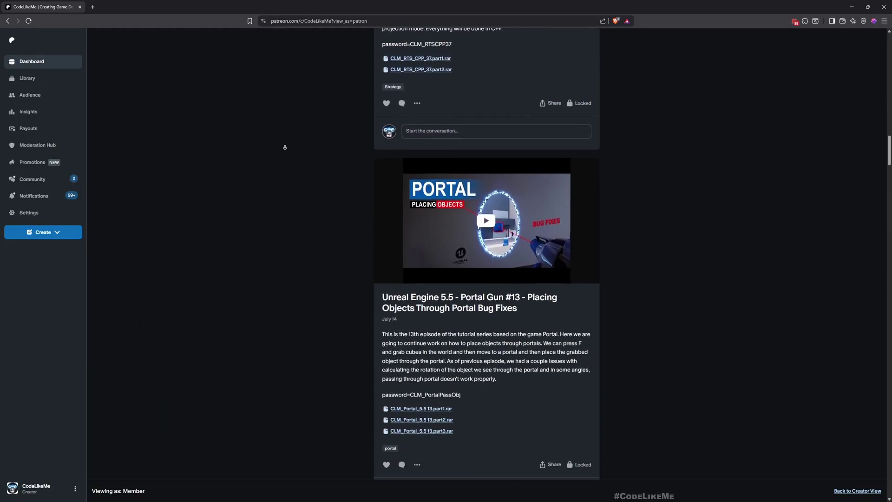
pyautogui.scroll(-7, 285, 147)
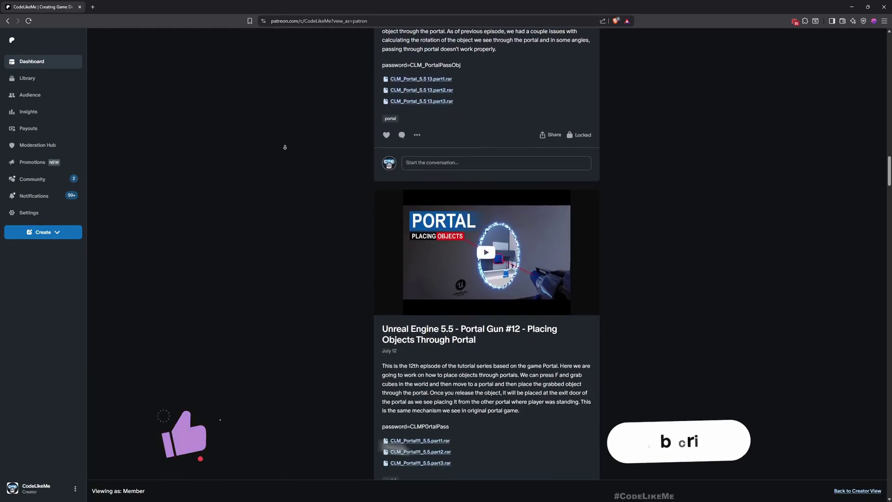
pyautogui.scroll(-10, 285, 146)
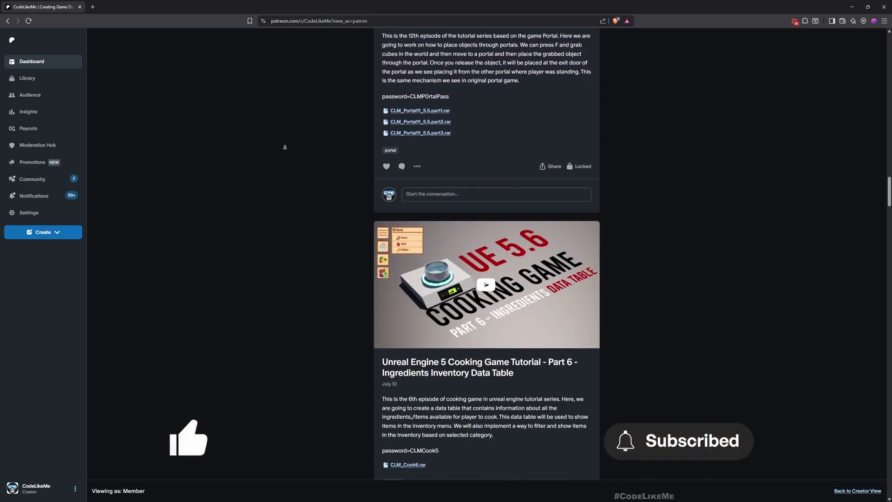